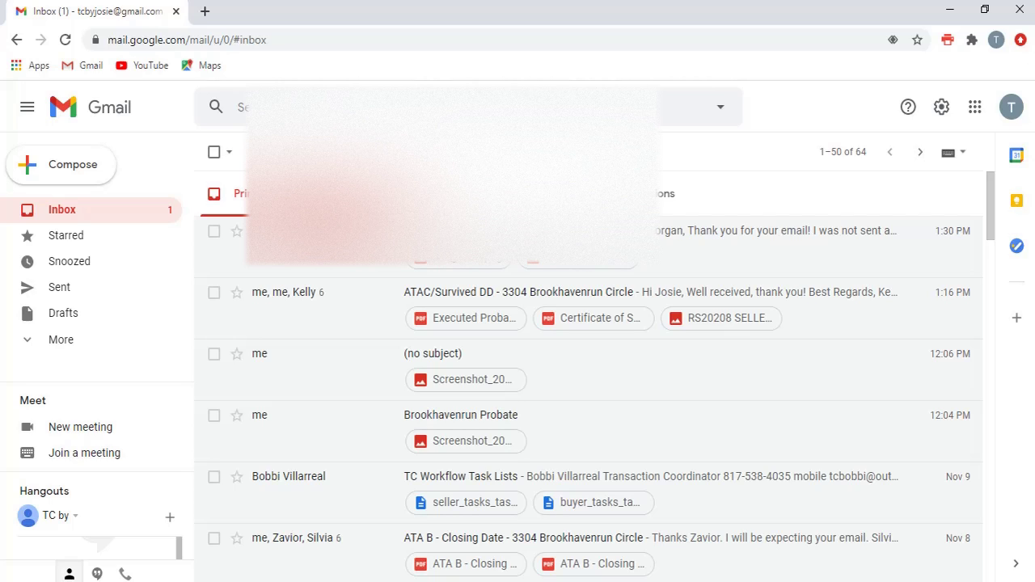
Step: Search the mailbox for the e-mail addresses of the kw.com and oslawllc.com contacts combined
click(238, 107)
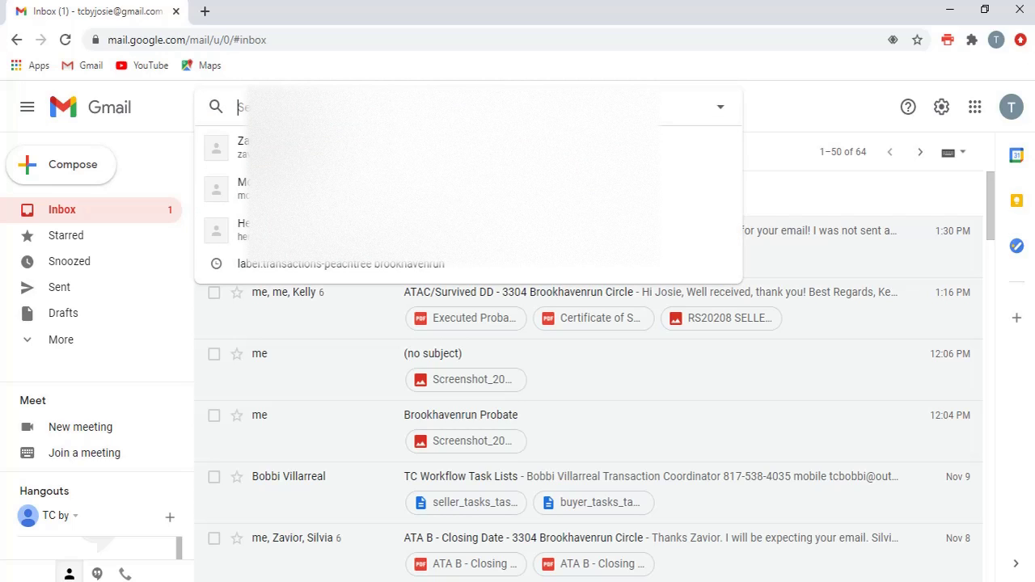
text(za)
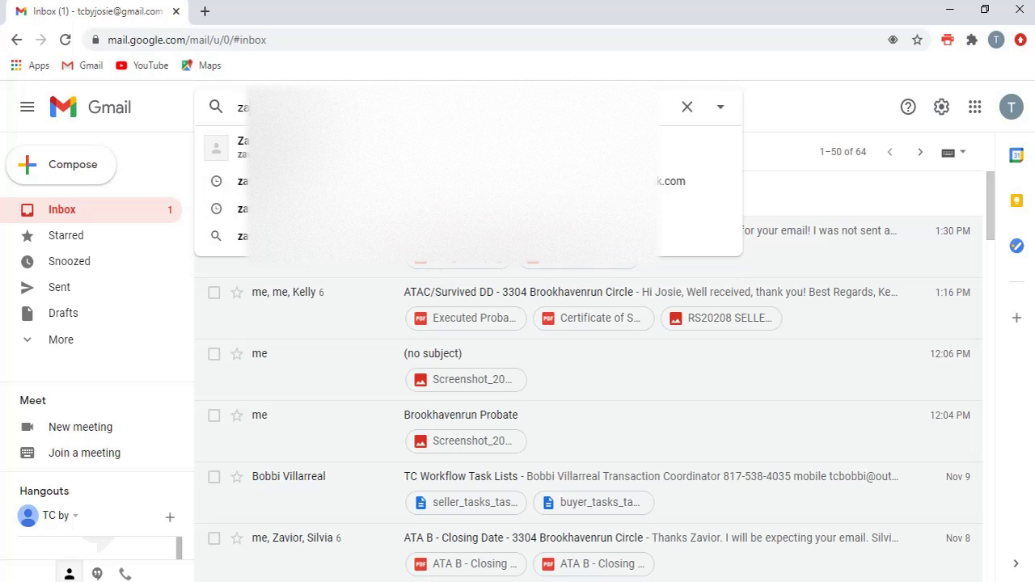
key(Down)
key(Return)
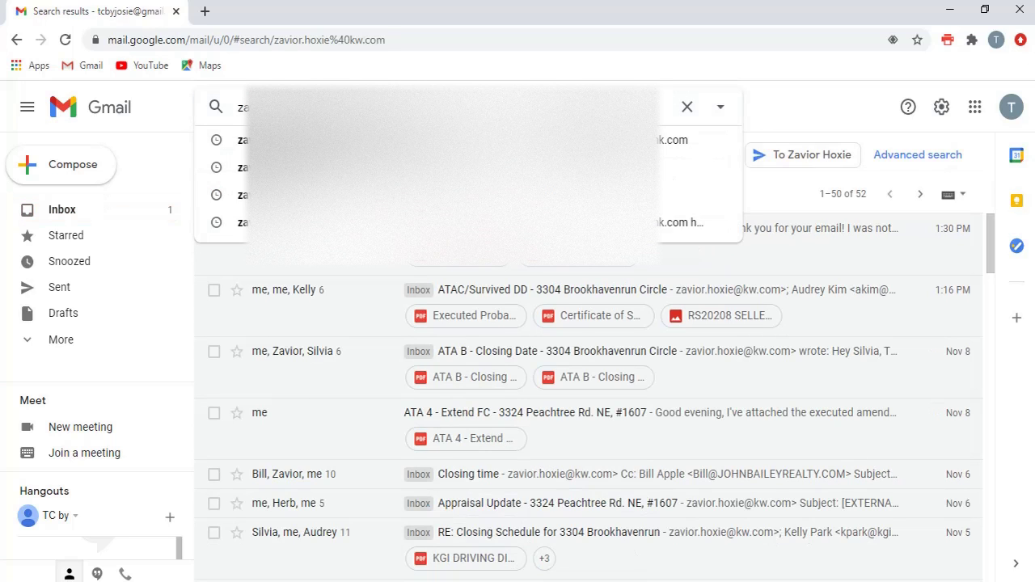
key(Up)
key(Up)
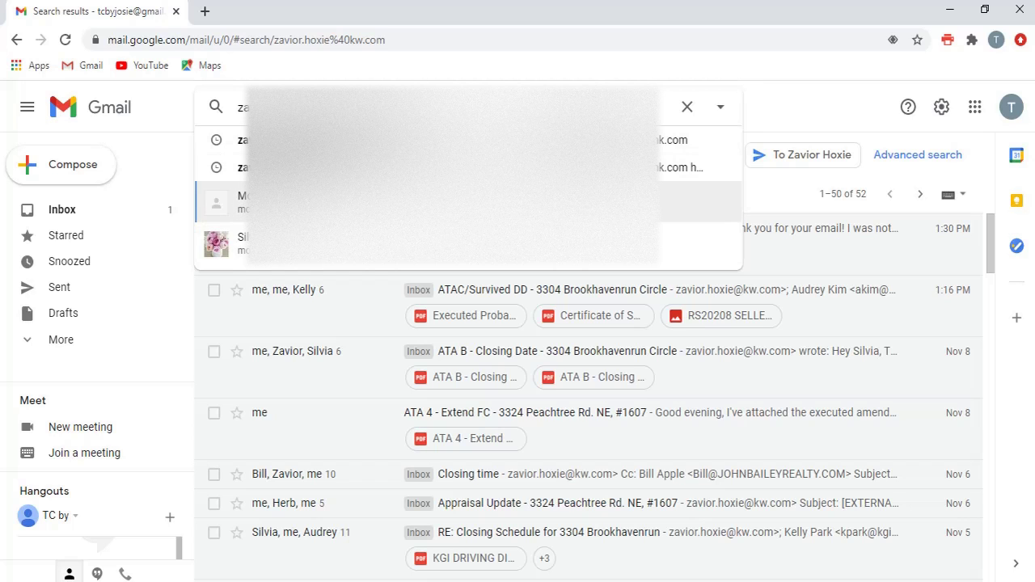
key(Return)
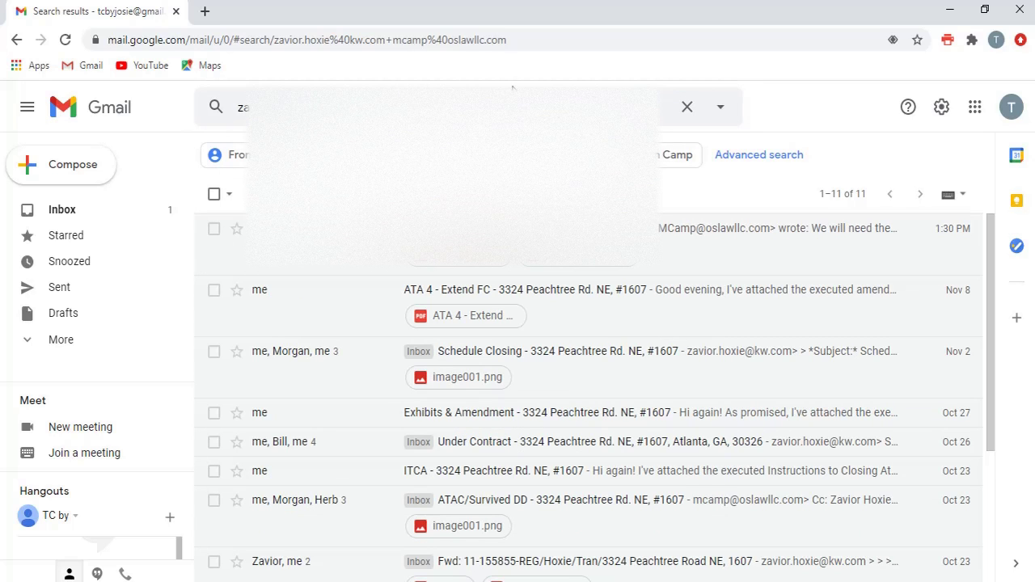
Step: Add the e-mail addresses of the johnbaileyrealty.com and usbank.com contacts to the search
key(Down)
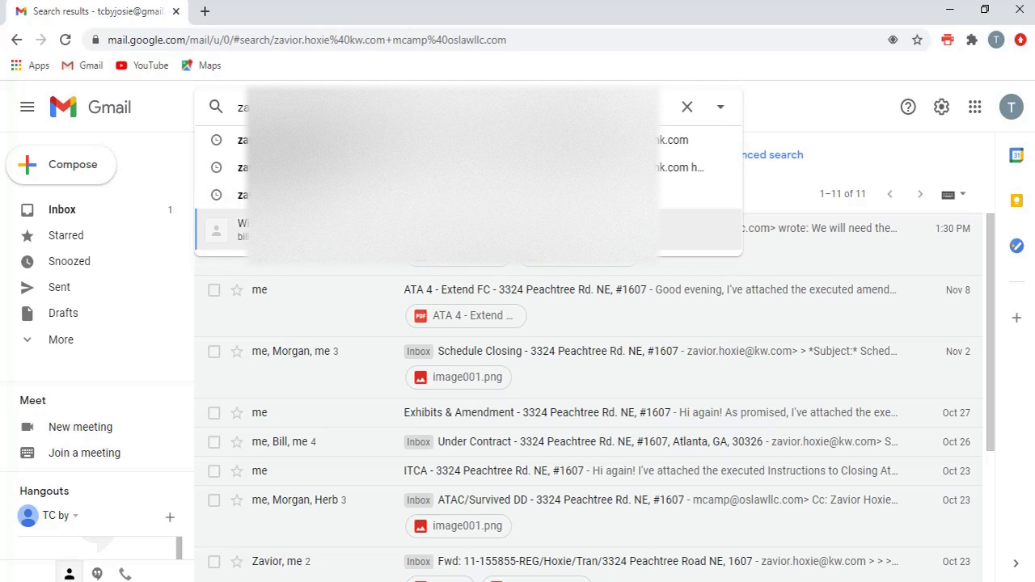
key(Return)
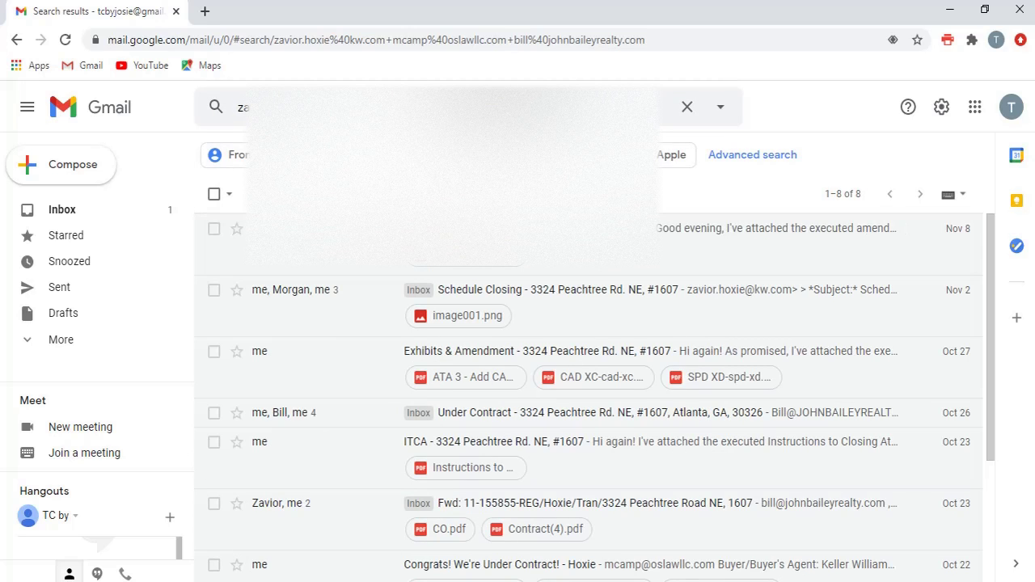
key(Down)
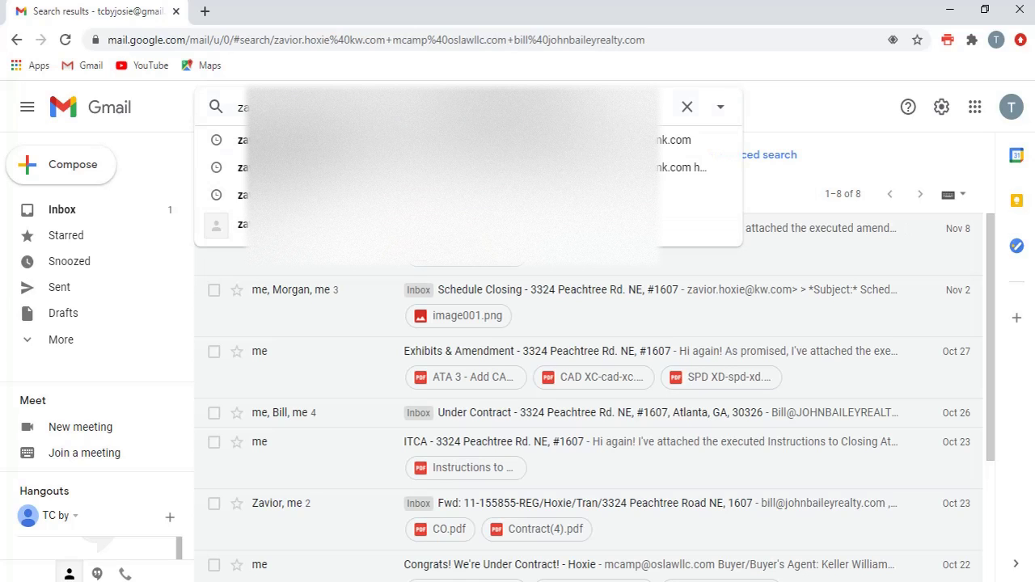
key(Down)
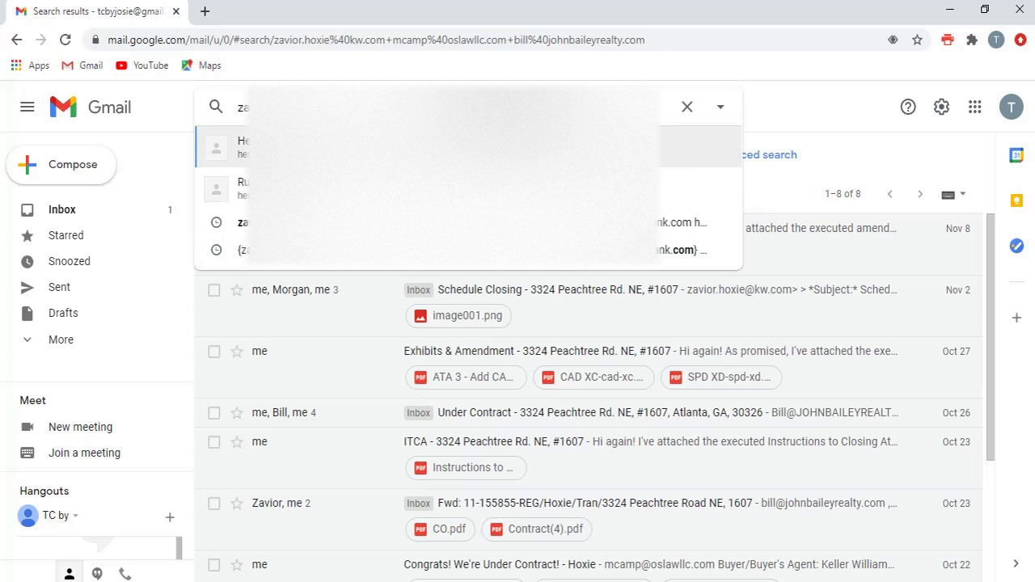
key(Return)
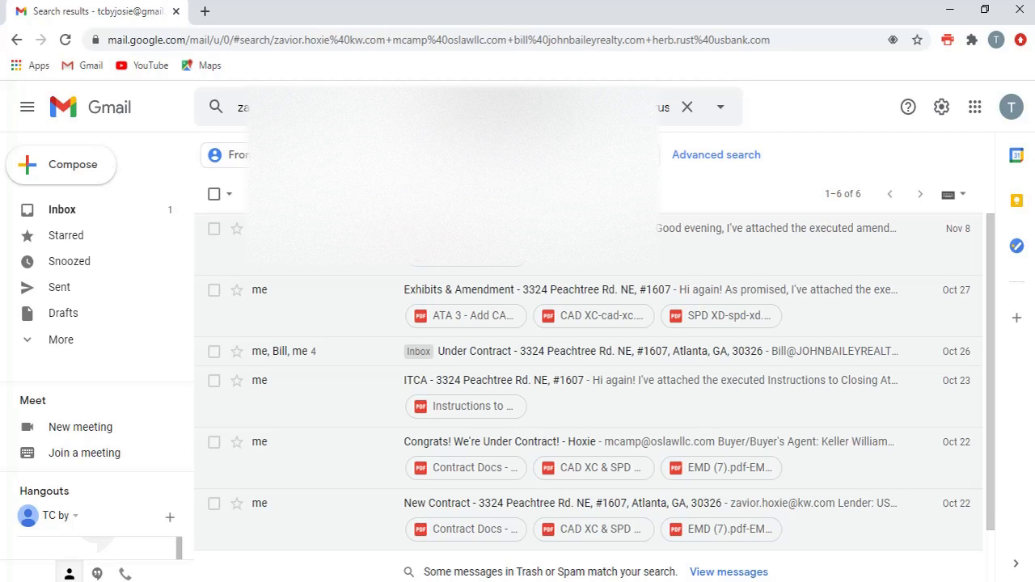
Step: Enclose the four addresses in curly braces, add the keyword peachtree, and run the search
click(240, 108)
text({)
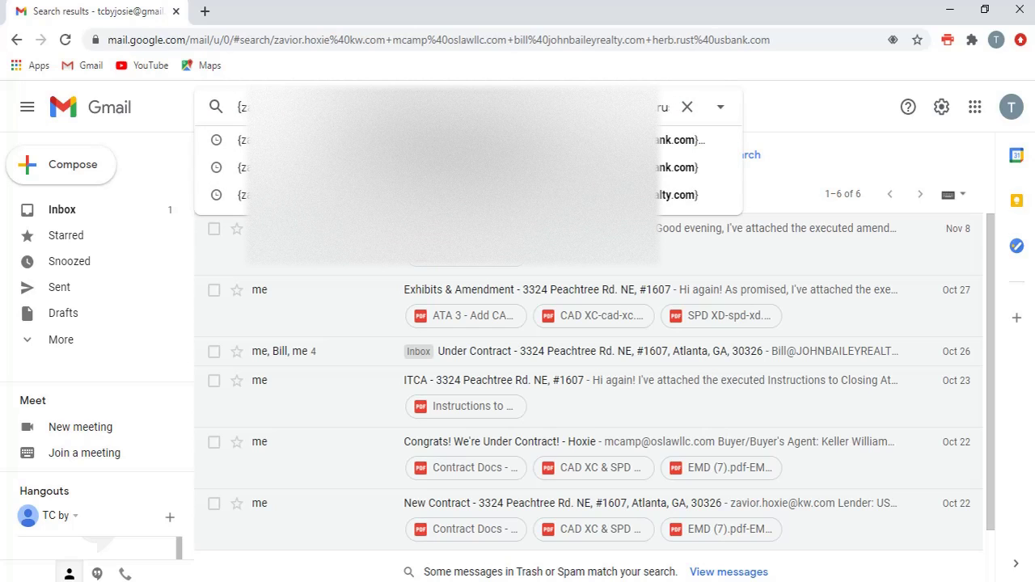
key(End)
text(})
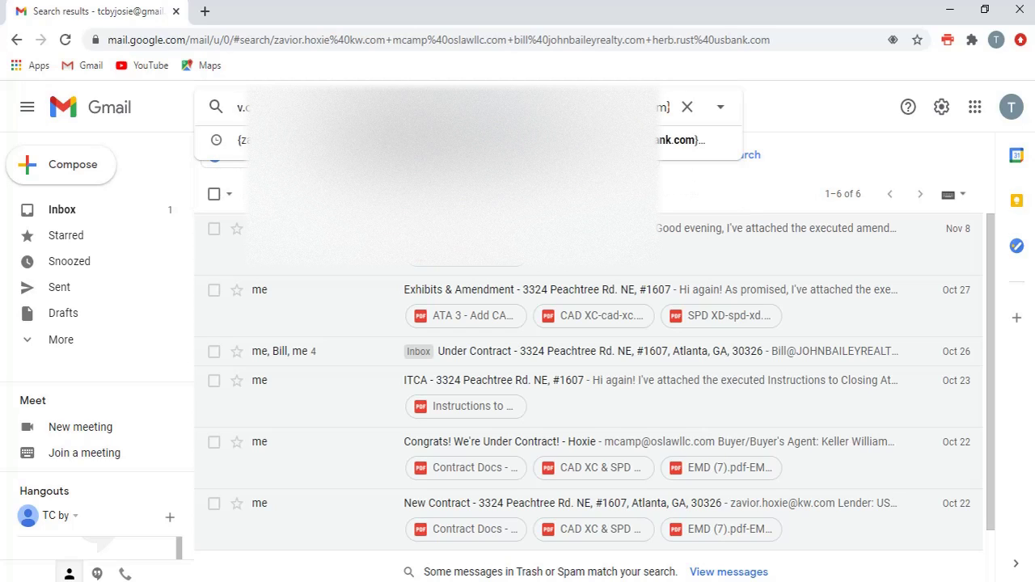
key(Return)
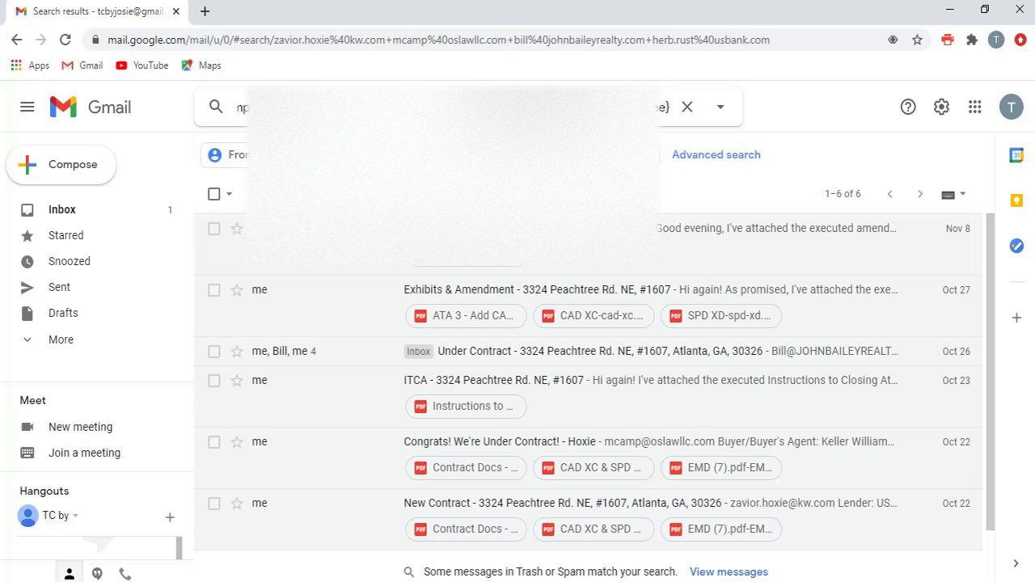
key(Return)
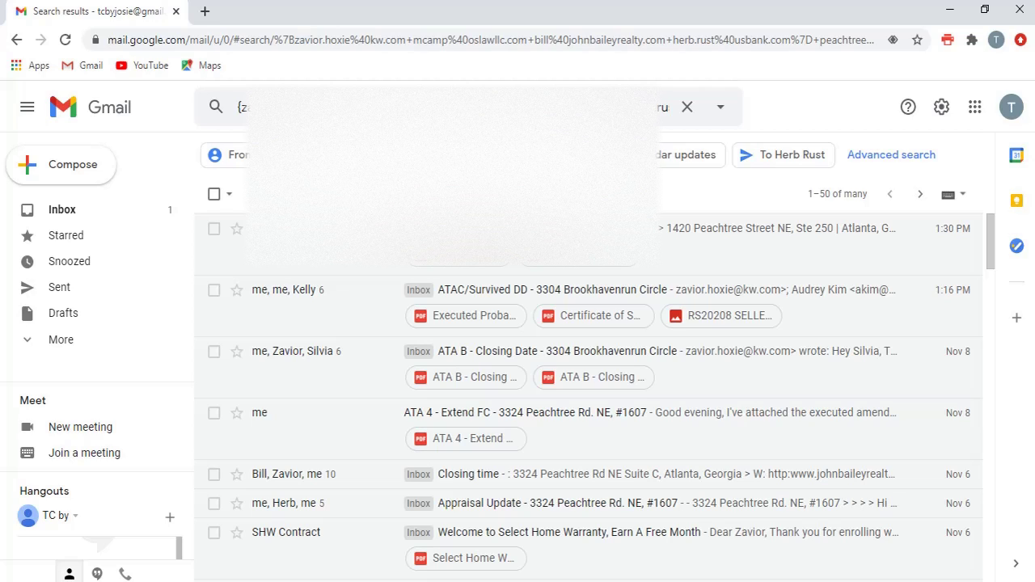
Step: Set the search's date range to within 1 year and start creating a filter from these criteria
click(720, 109)
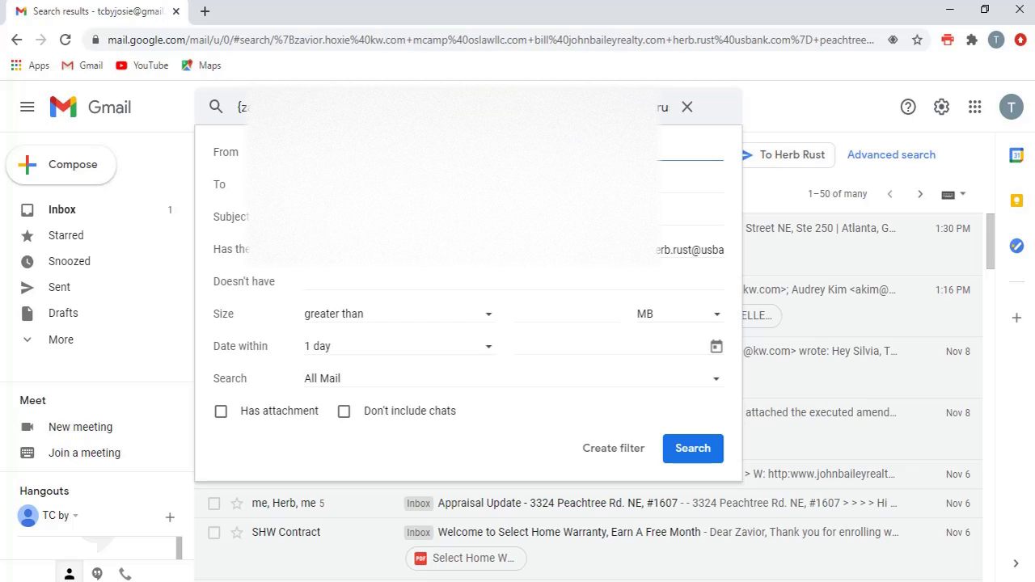
click(353, 348)
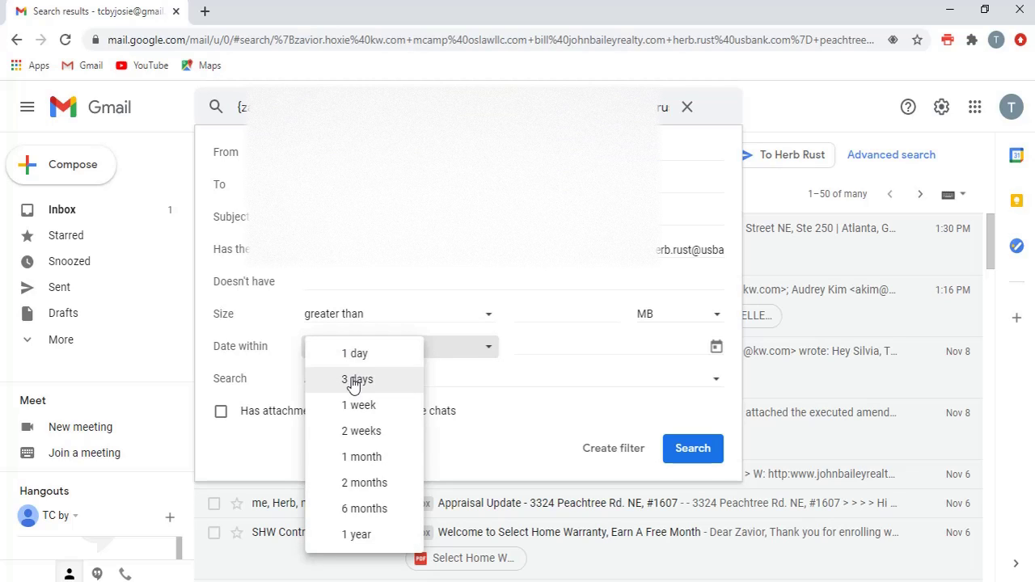
click(363, 536)
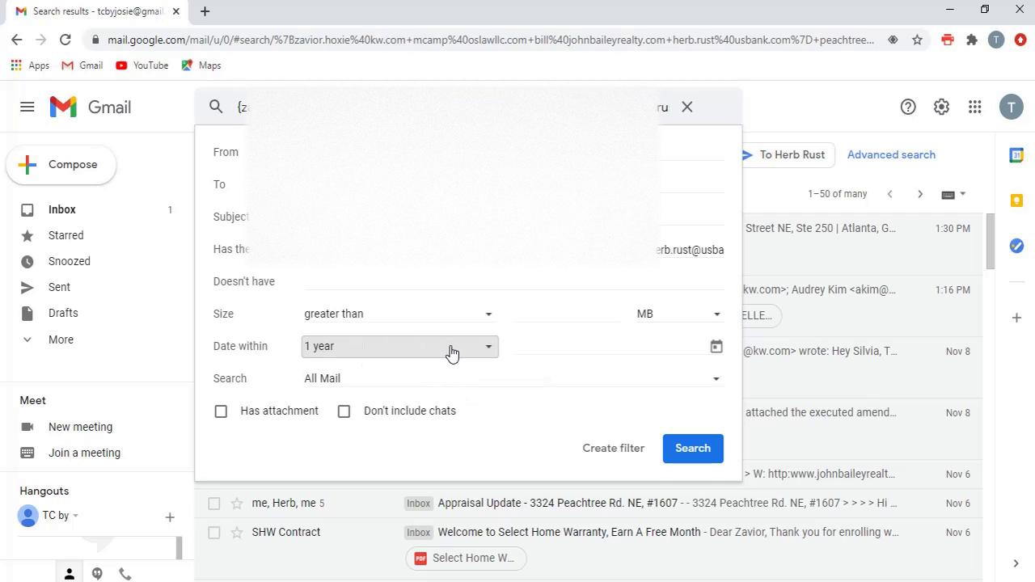
click(599, 452)
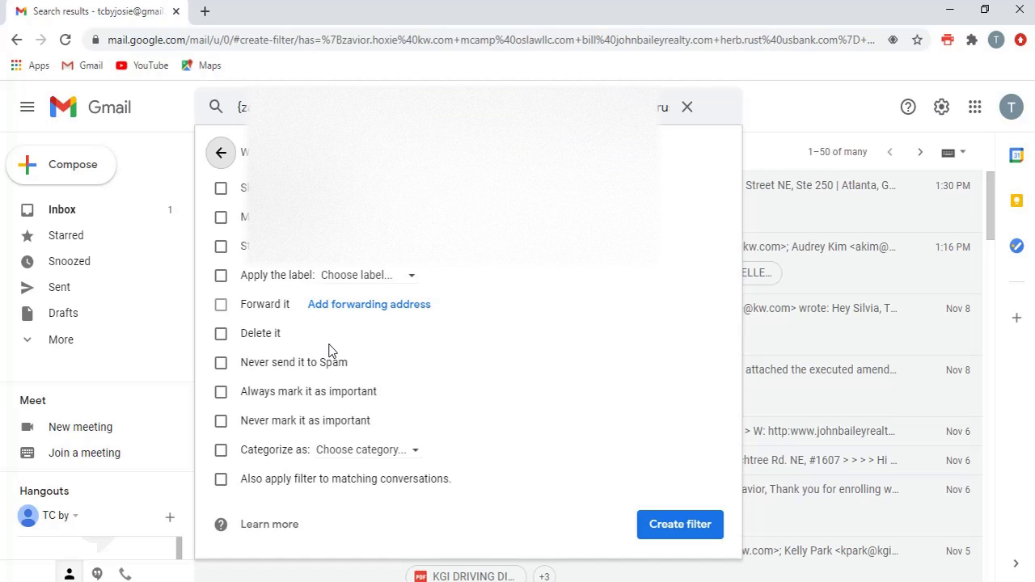
Step: Set the filter to apply a new label named Peachtree
click(221, 277)
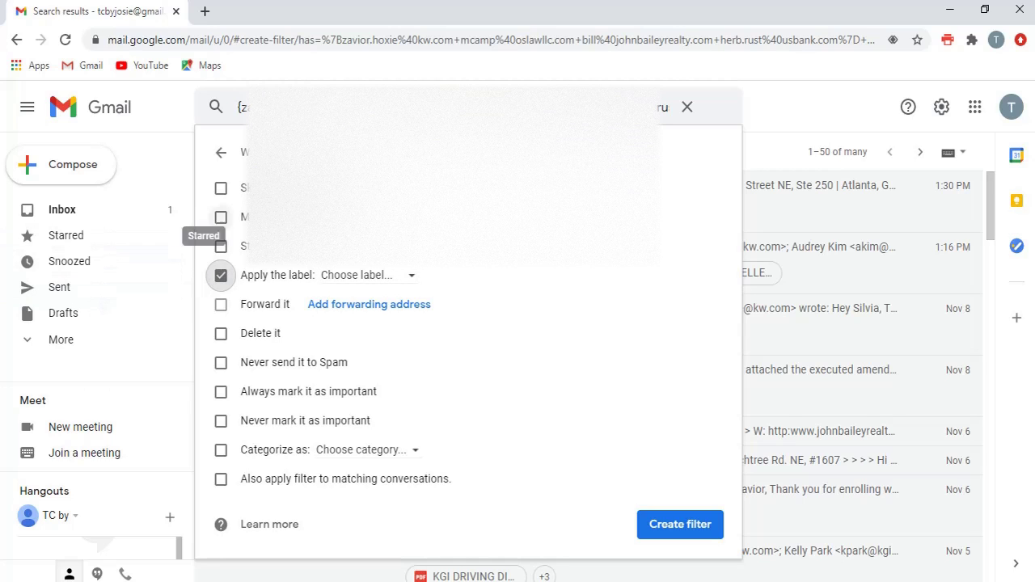
click(368, 283)
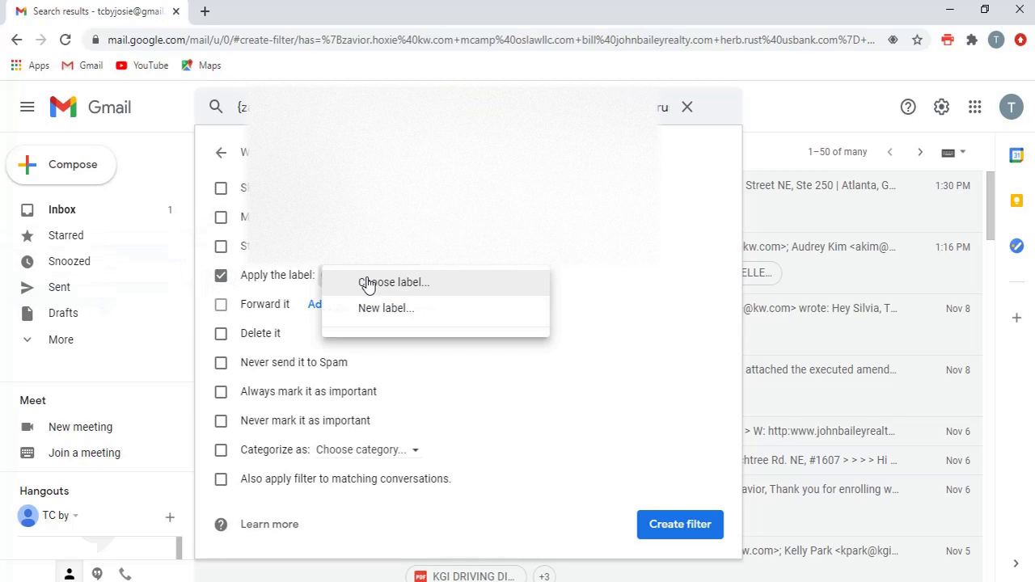
click(383, 312)
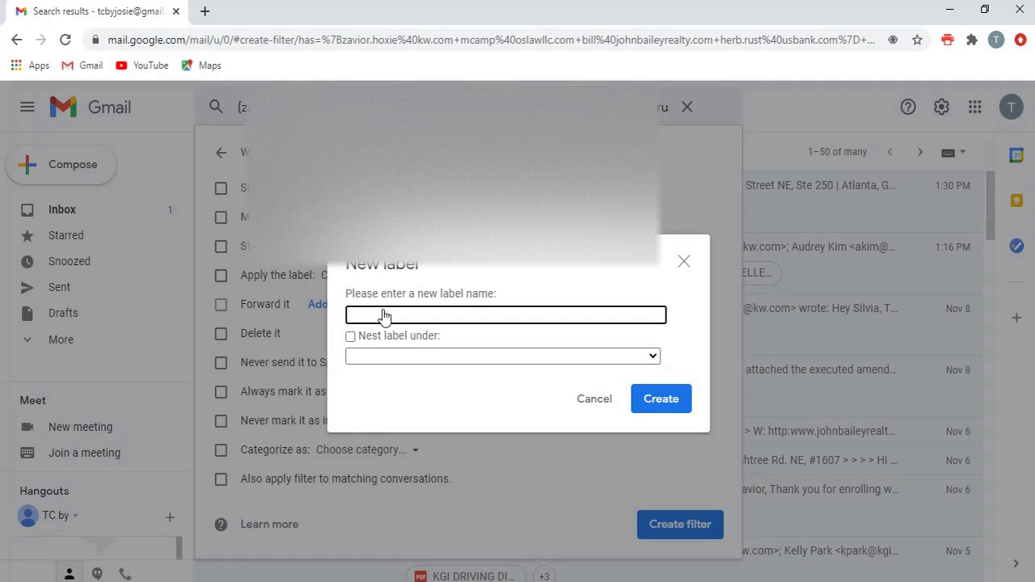
text(Peachtree)
click(653, 412)
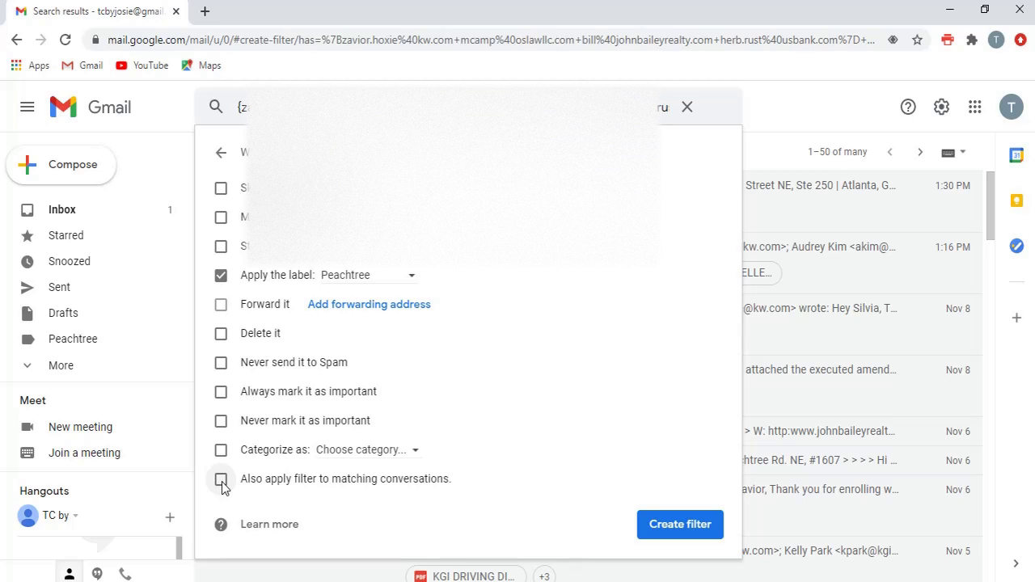
Step: Also apply the filter to matching conversations and create it
click(223, 483)
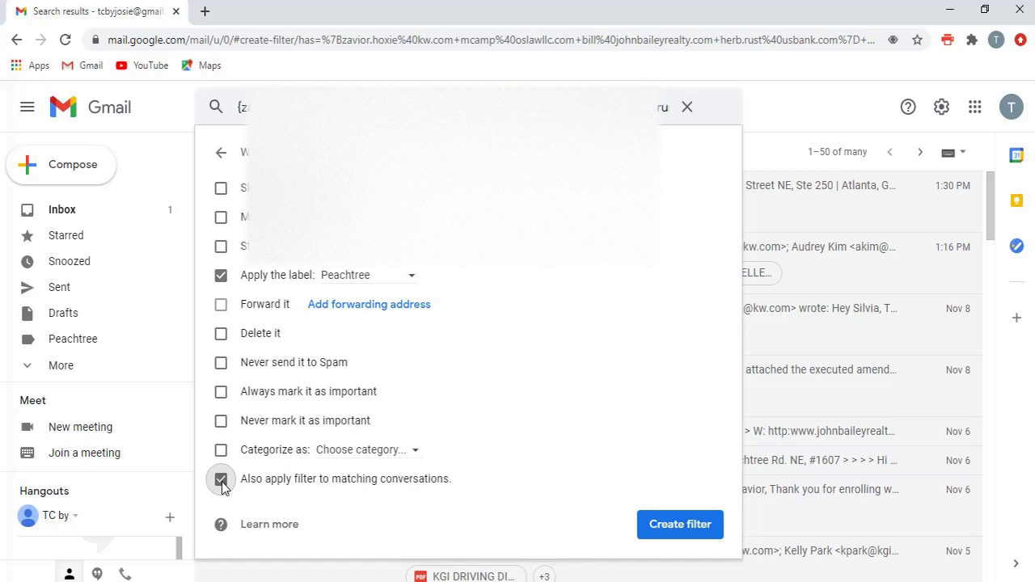
click(674, 526)
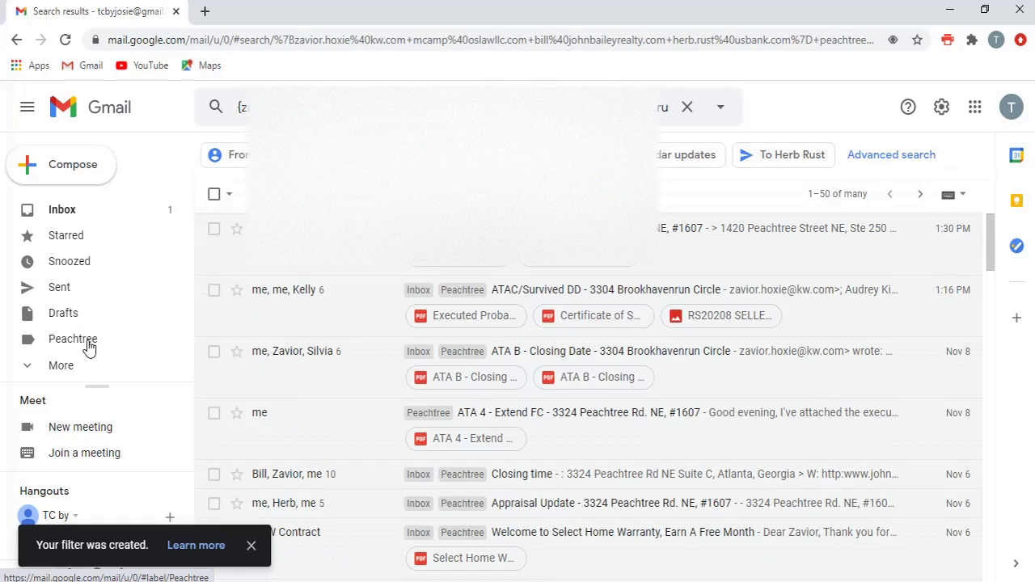
scroll(582, 270, down, 10)
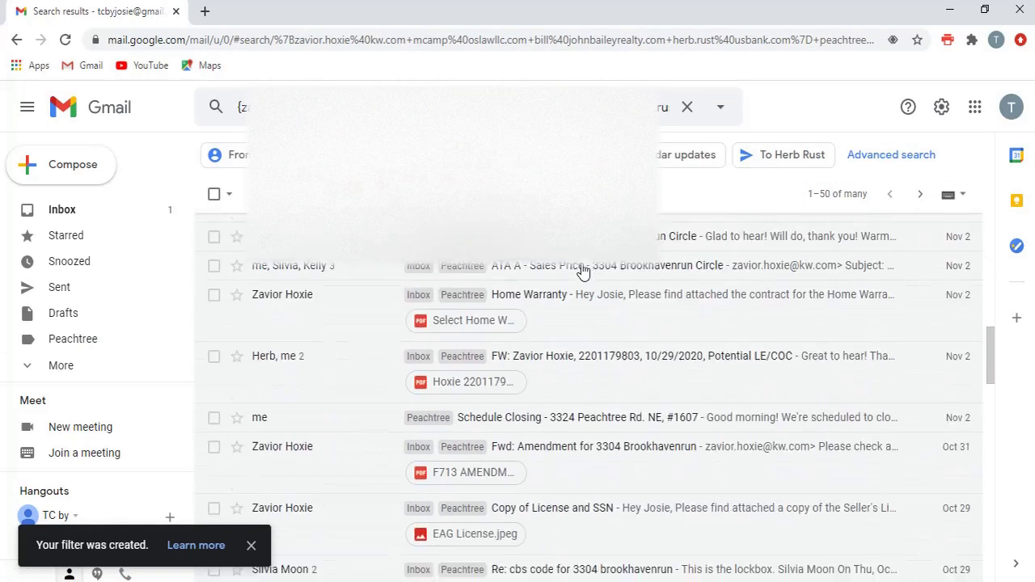
scroll(582, 272, up, 10)
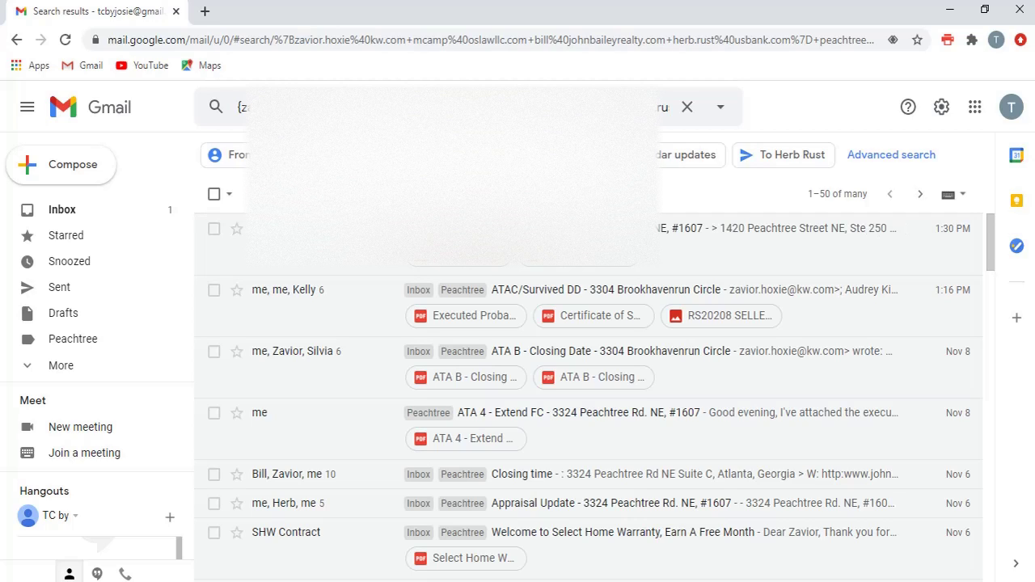
Step: Replace the query with brookhaven and search all mail for it
key(/)
key(ctrl+a)
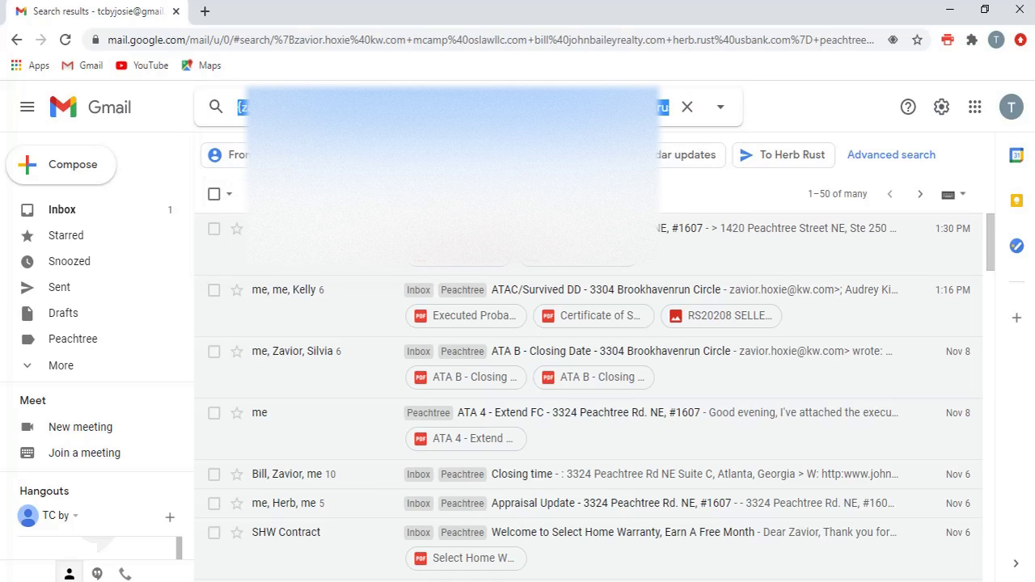
text(br)
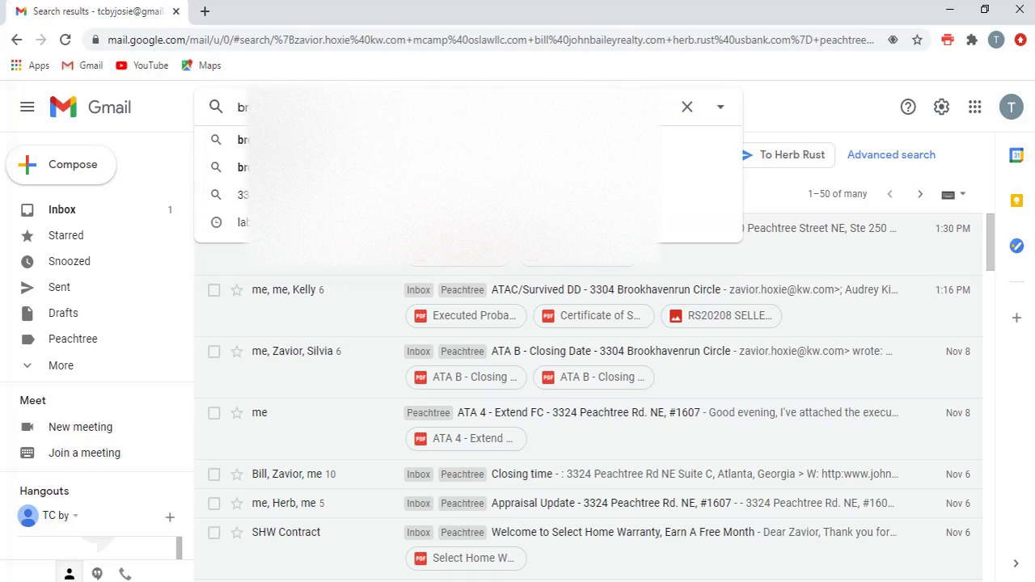
text(ookhaven)
key(Return)
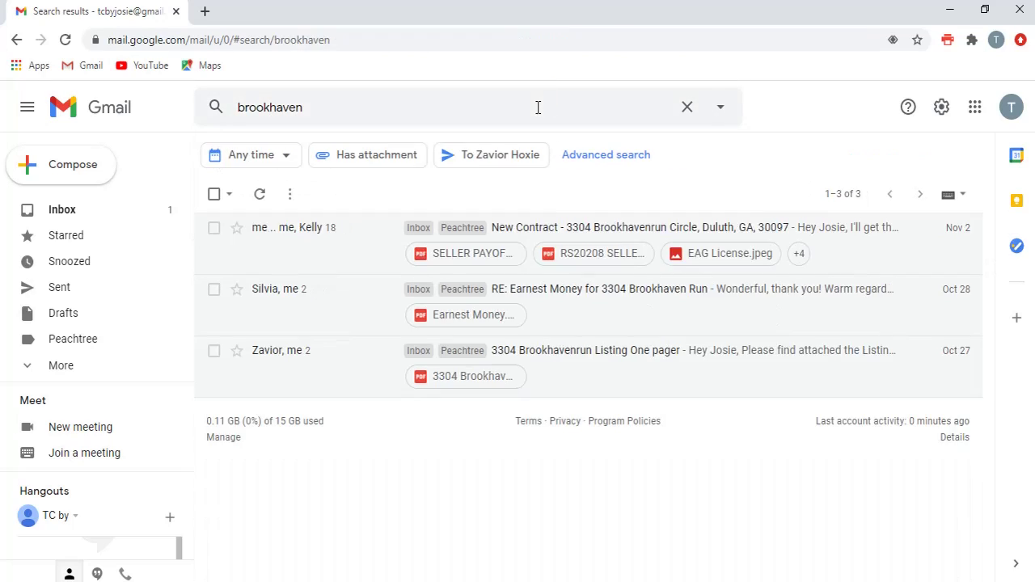
Step: Open the Peachtree label and search within it for brookhaven
click(84, 345)
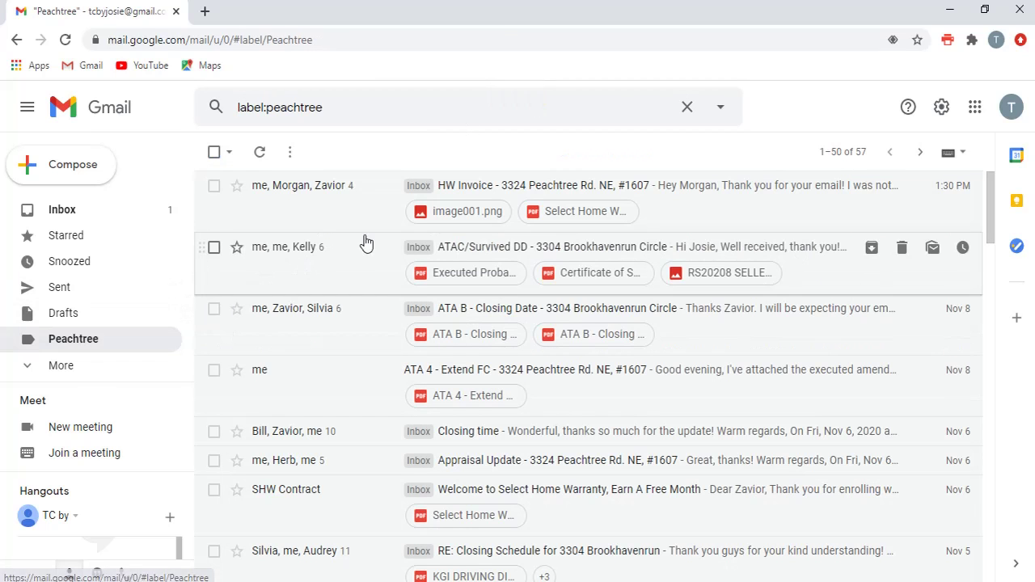
click(399, 107)
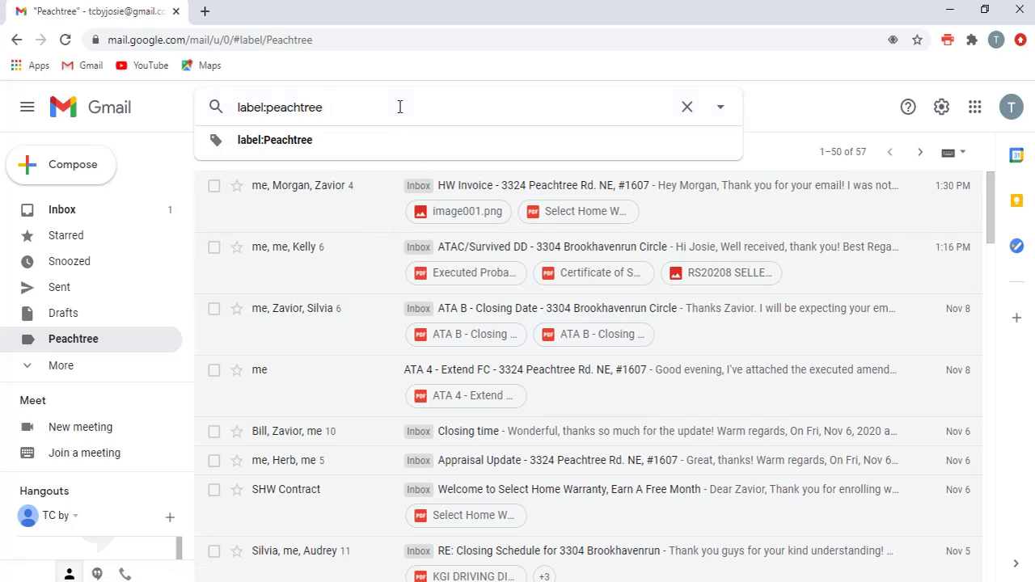
text(brookhaven)
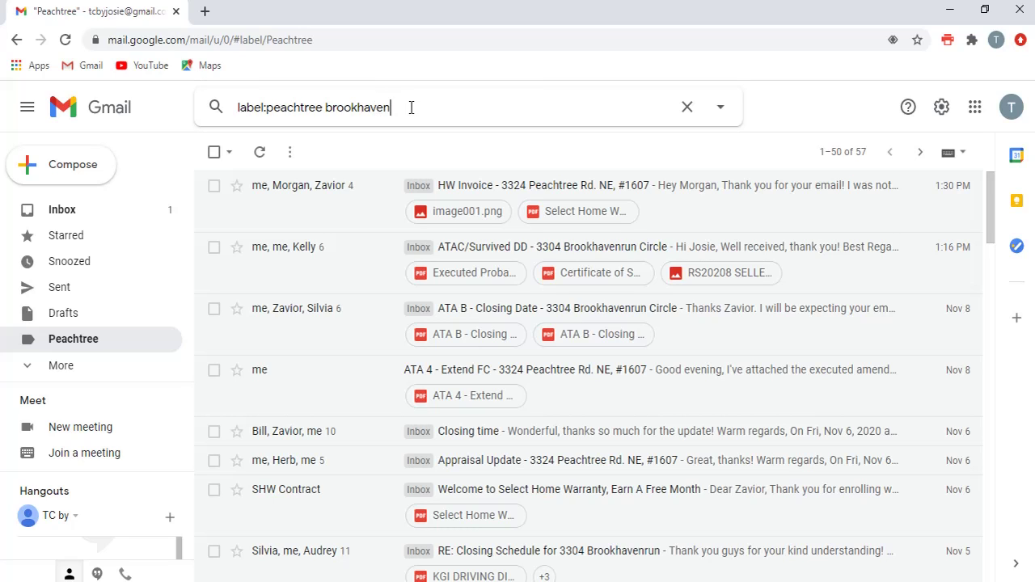
key(Return)
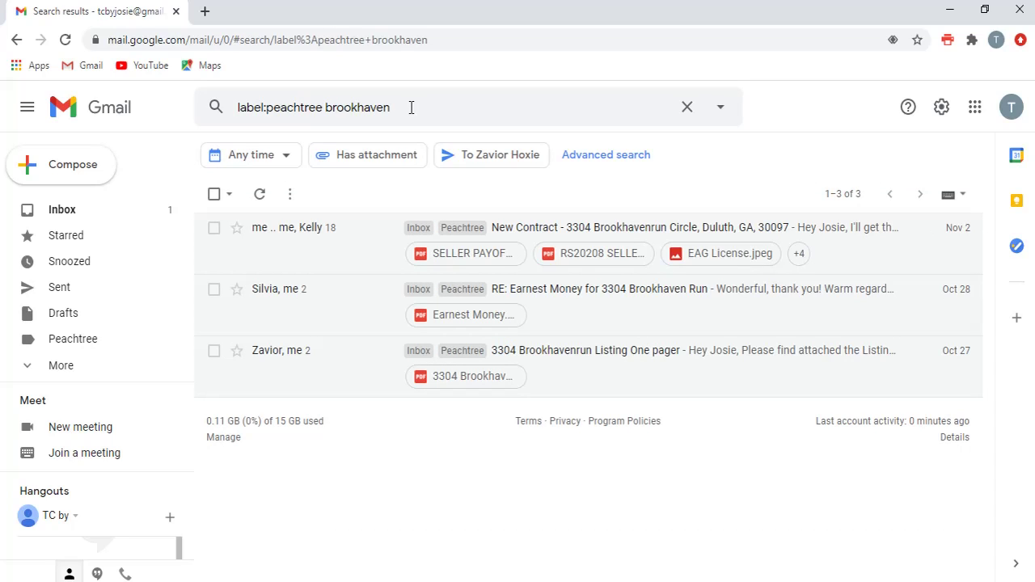
Step: Select all conversations in the brookhaven search results and remove the Peachtree label from them
click(215, 195)
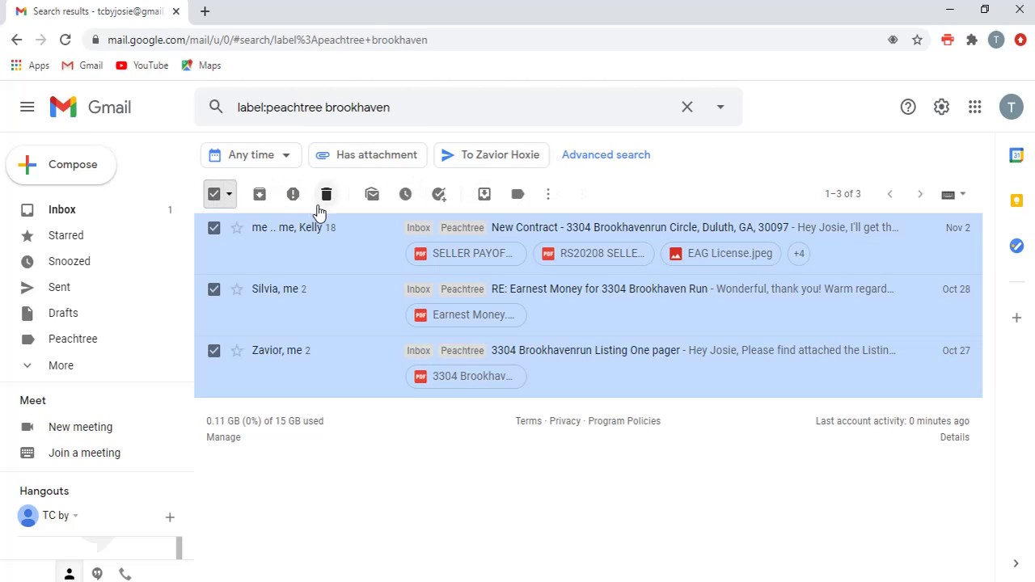
click(214, 195)
click(215, 195)
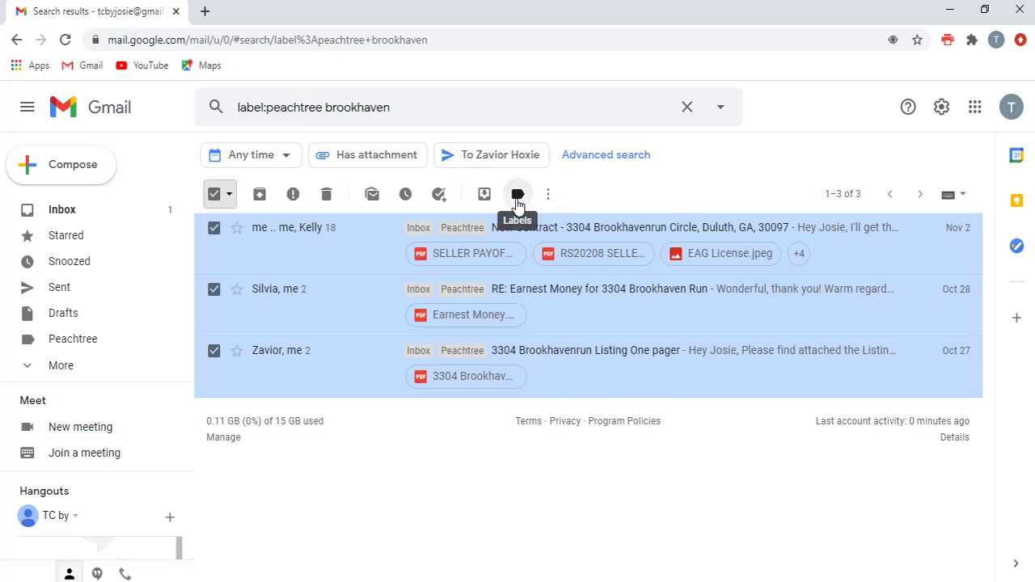
click(517, 202)
click(569, 295)
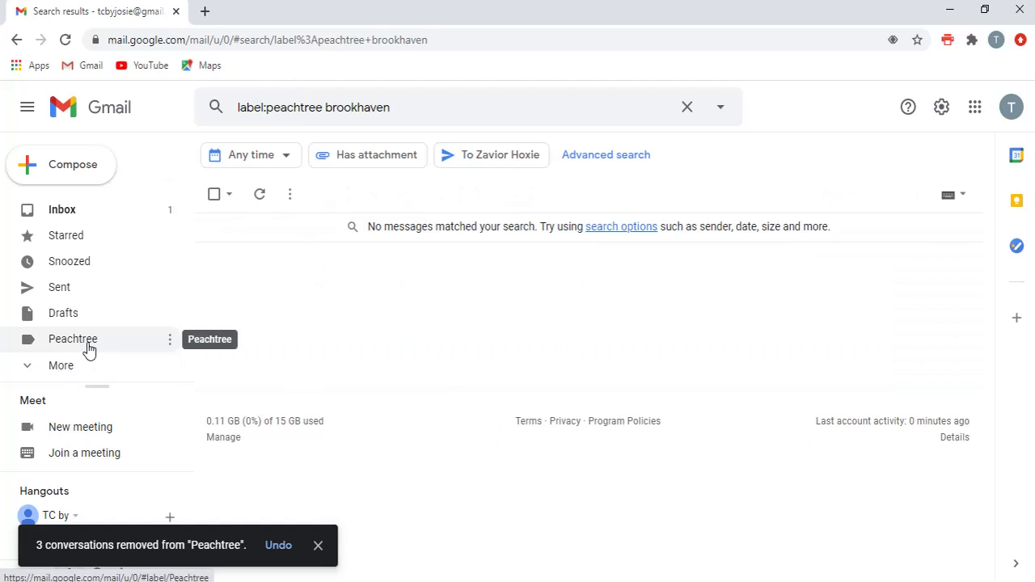
Step: Open the Peachtree label and look through its conversations for any that do not belong to the transaction
click(88, 349)
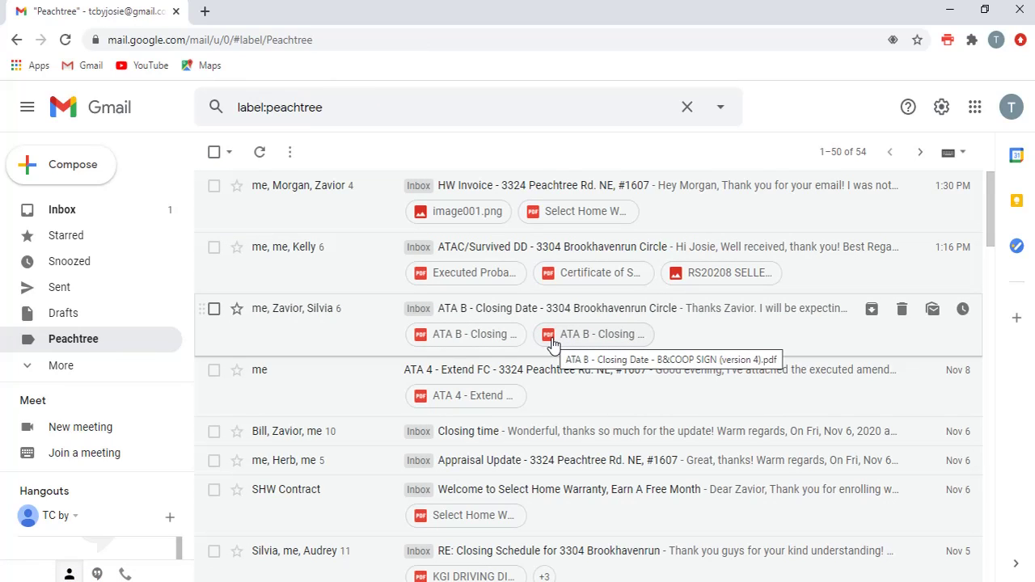
scroll(552, 344, down, 4)
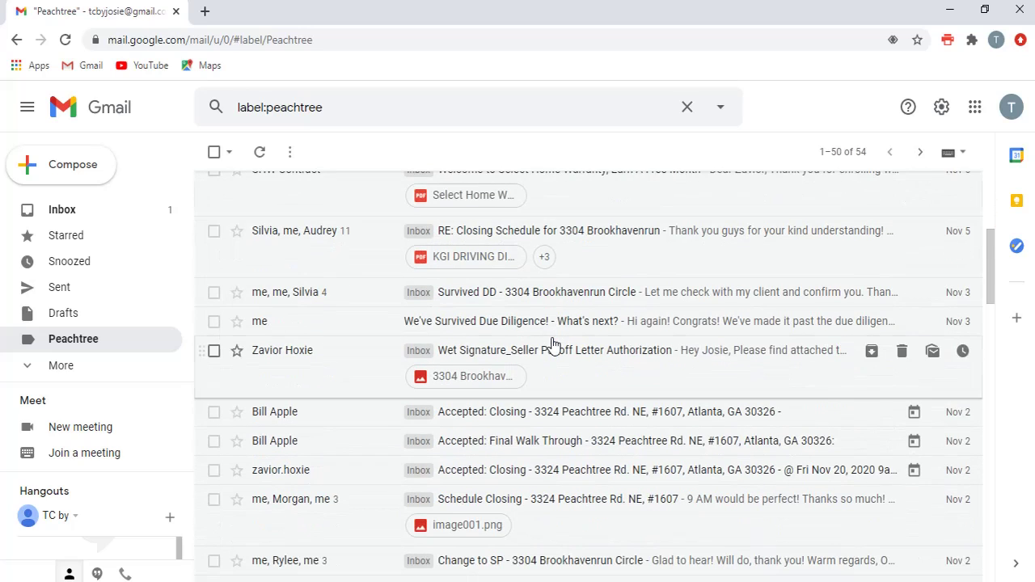
scroll(319, 421, down, 2)
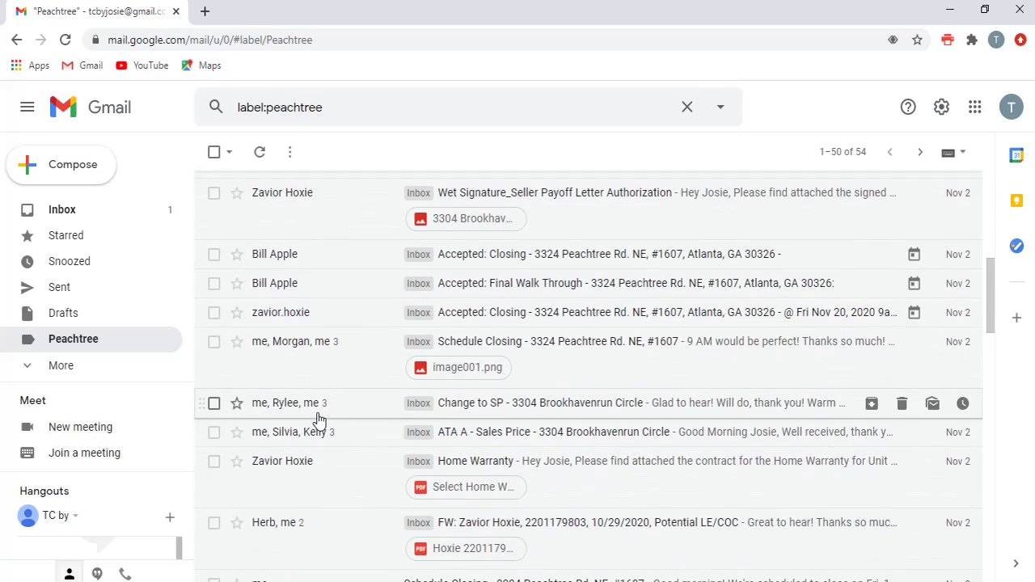
scroll(319, 420, down, 4)
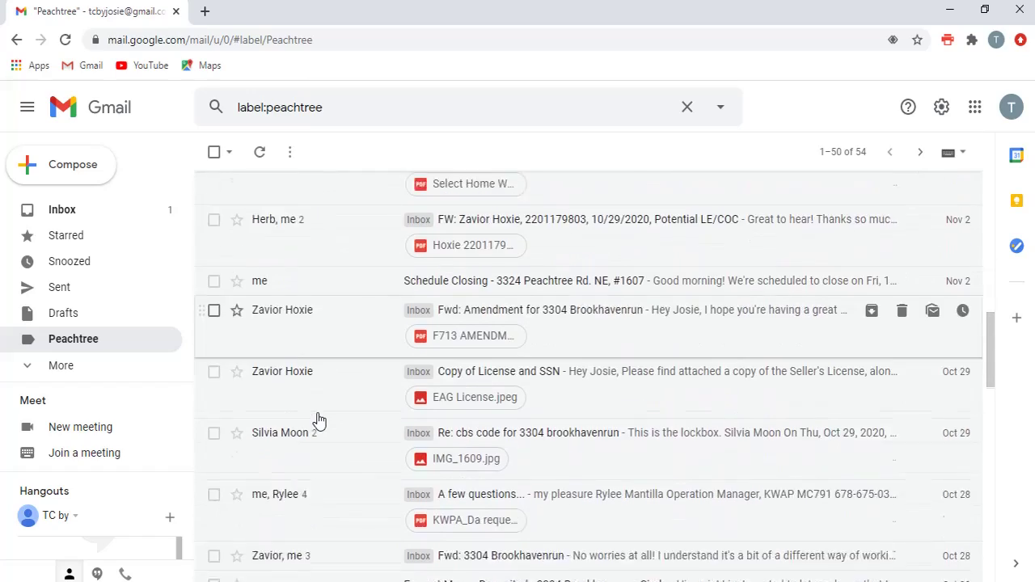
scroll(318, 420, down, 5)
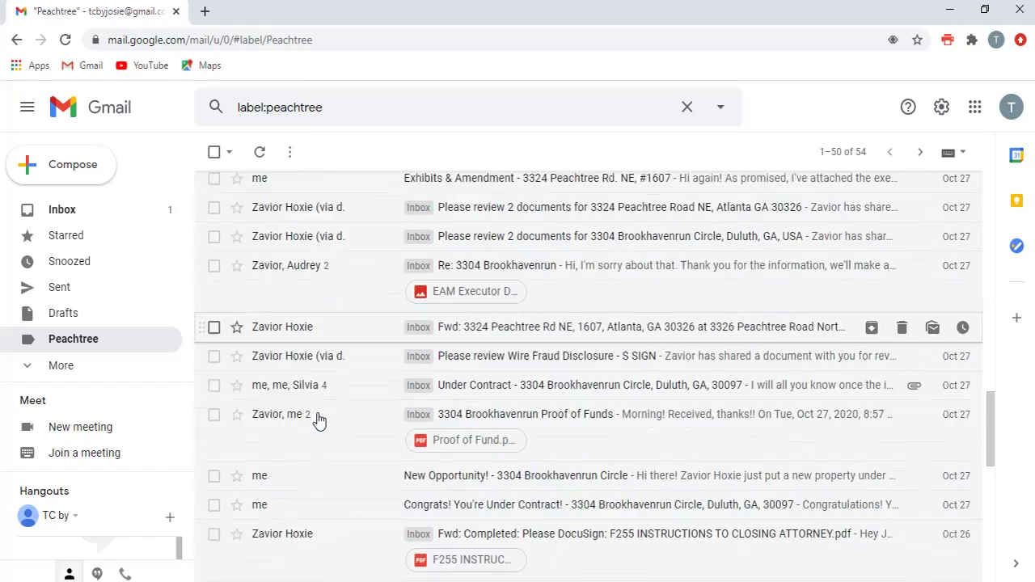
scroll(318, 421, down, 3)
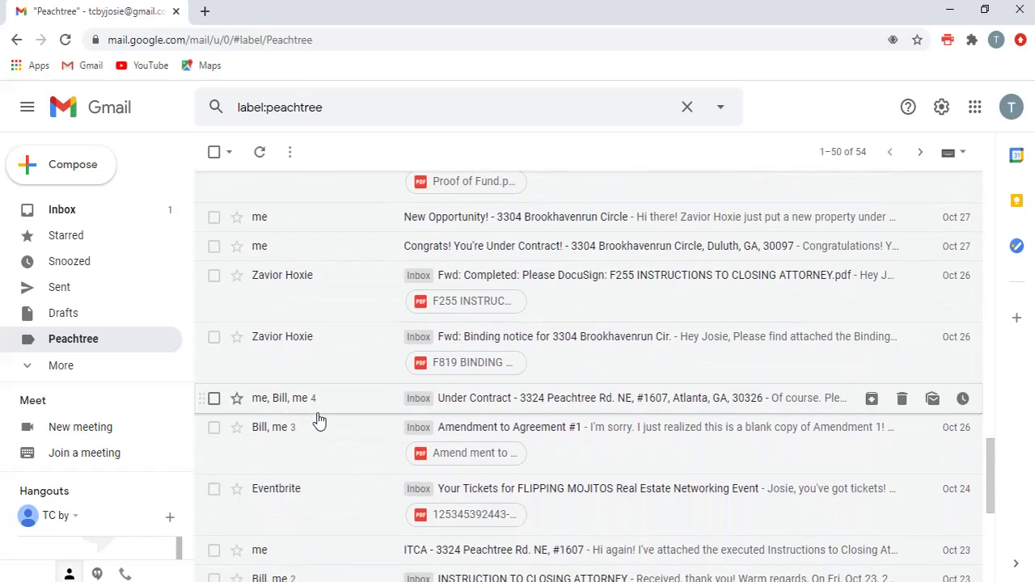
scroll(318, 421, down, 5)
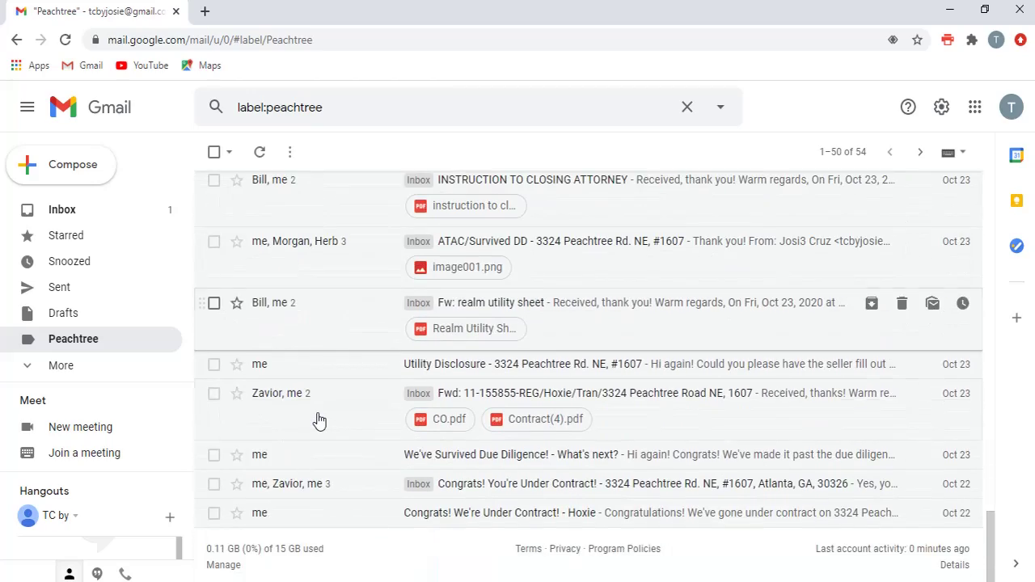
scroll(319, 421, up, 15)
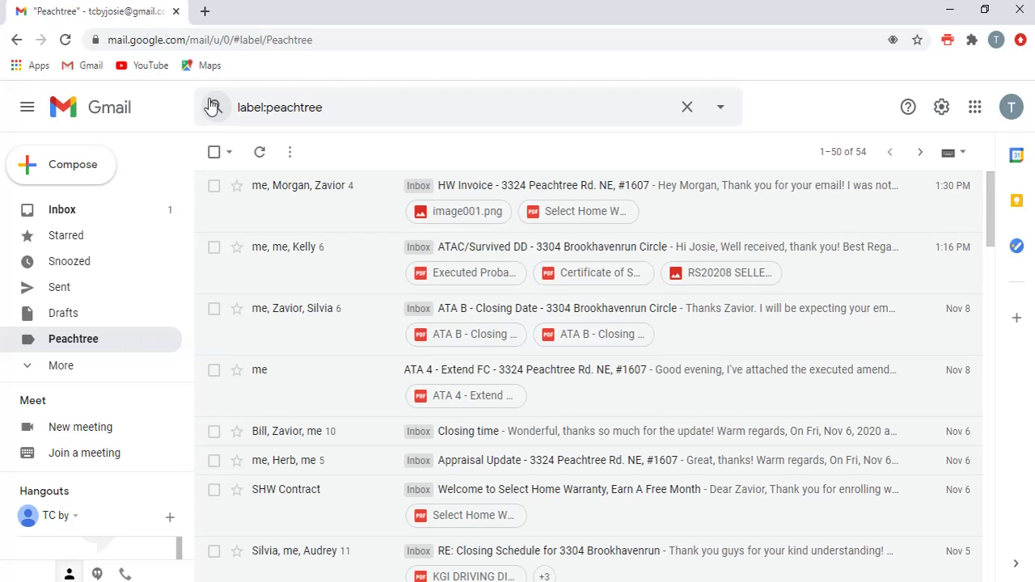
Step: Search Google for chrome extensions in a new tab and open the Chrome Web Store's extensions page
click(204, 12)
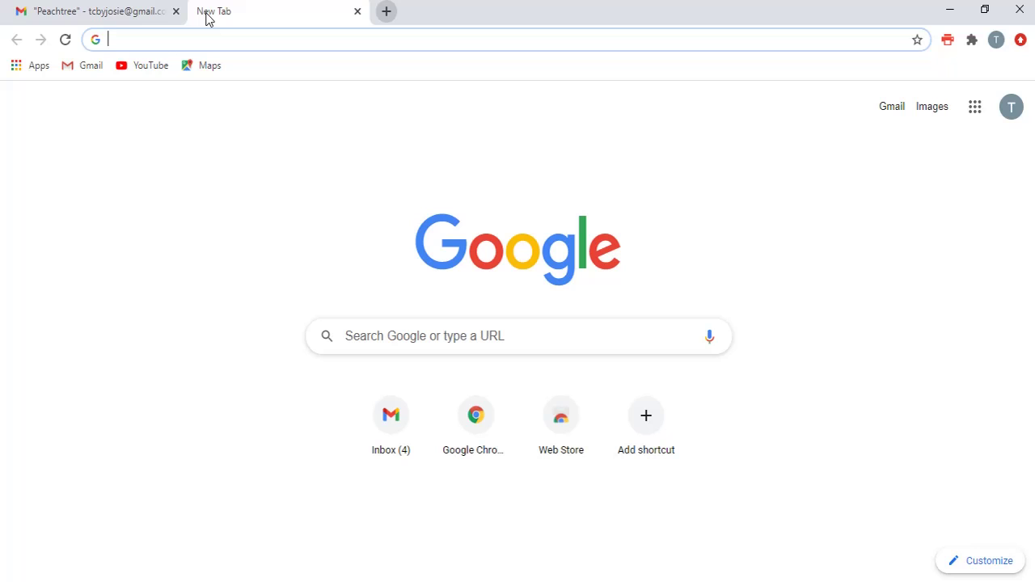
text(chrome.)
key(BackSpace)
key(BackSpace)
text(extensions)
key(Return)
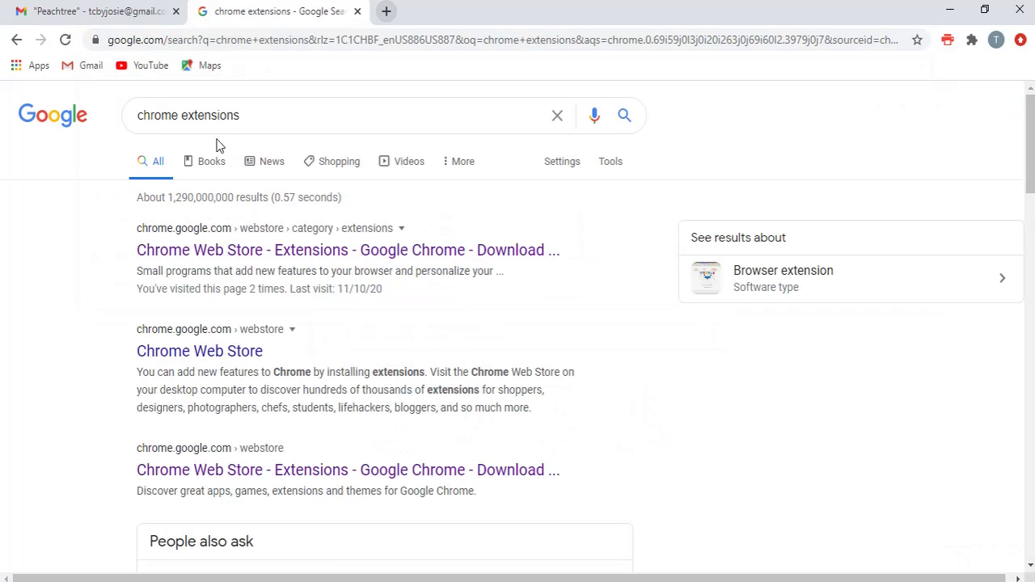
click(240, 253)
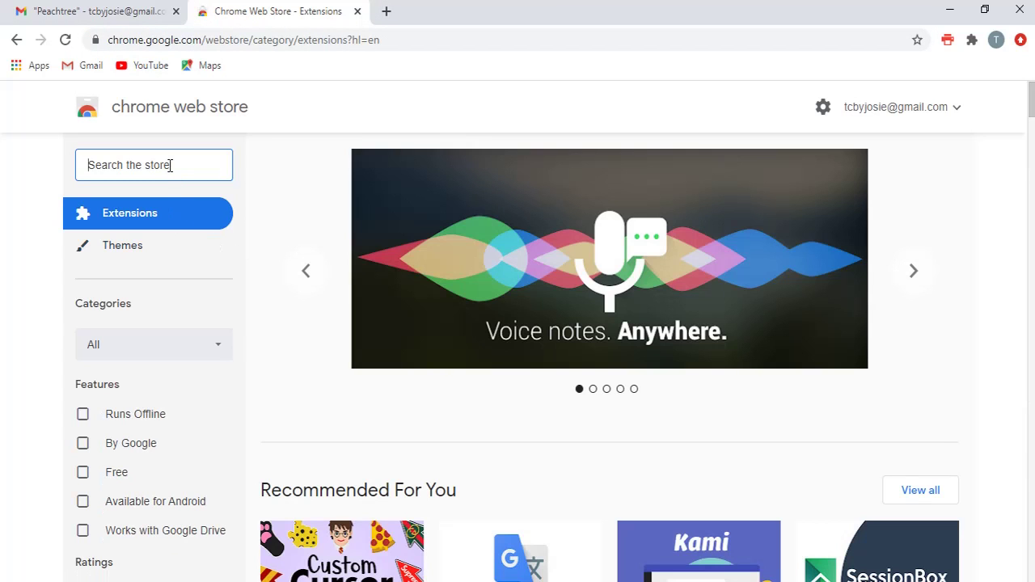
Step: Search the store for pretty print gmail and open the Pretty Print Gmail extension's page
text(p)
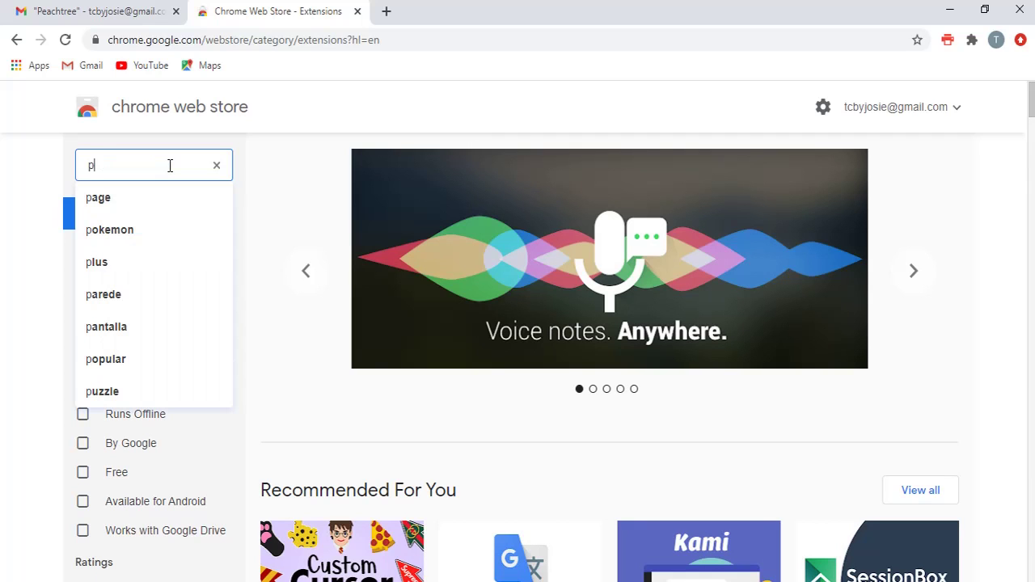
text(retty print gmail)
key(Return)
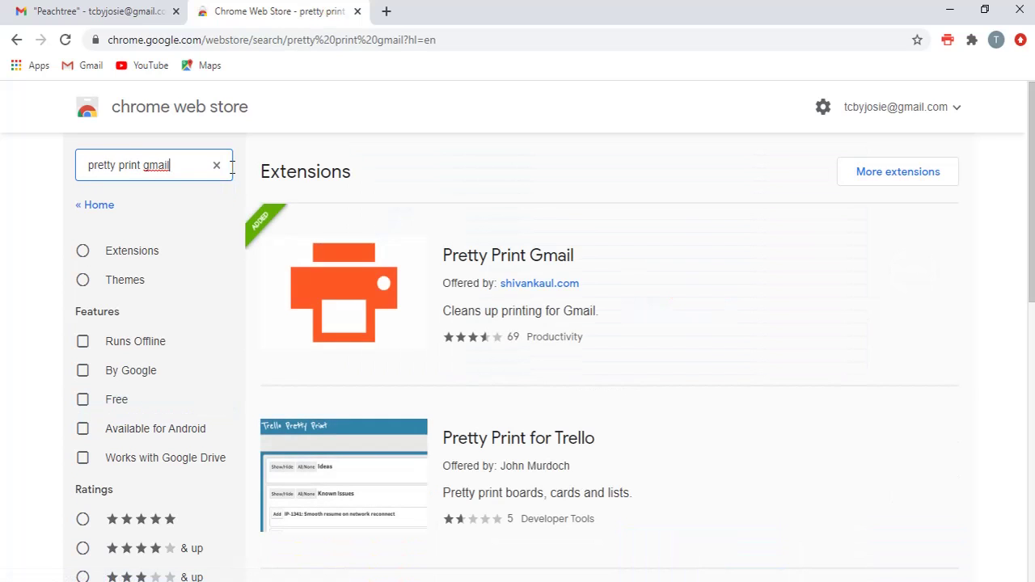
click(482, 259)
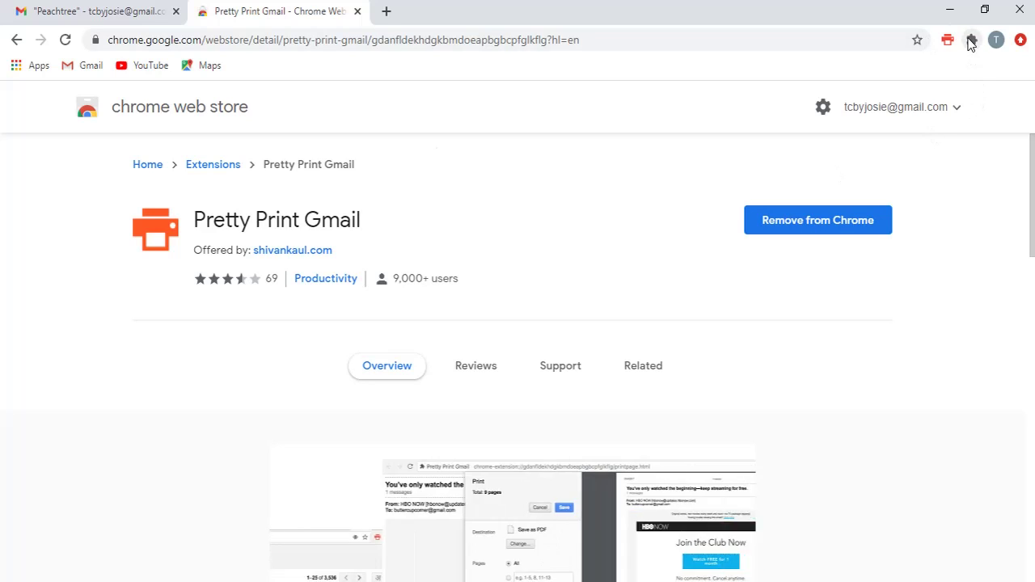
Step: Check the pin setting of Pretty Print Gmail among the browser's extensions and close the web store tab
click(970, 40)
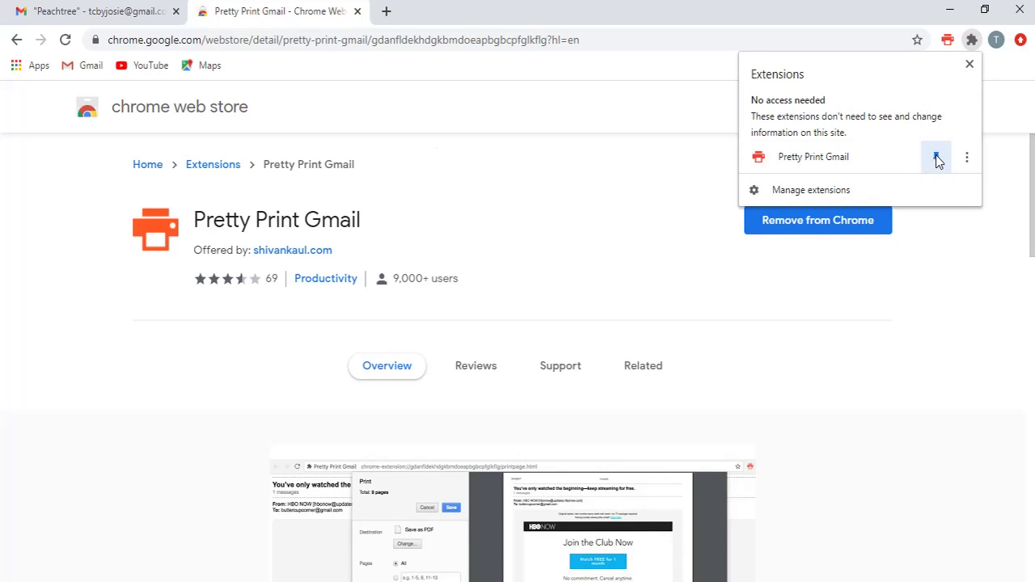
click(972, 45)
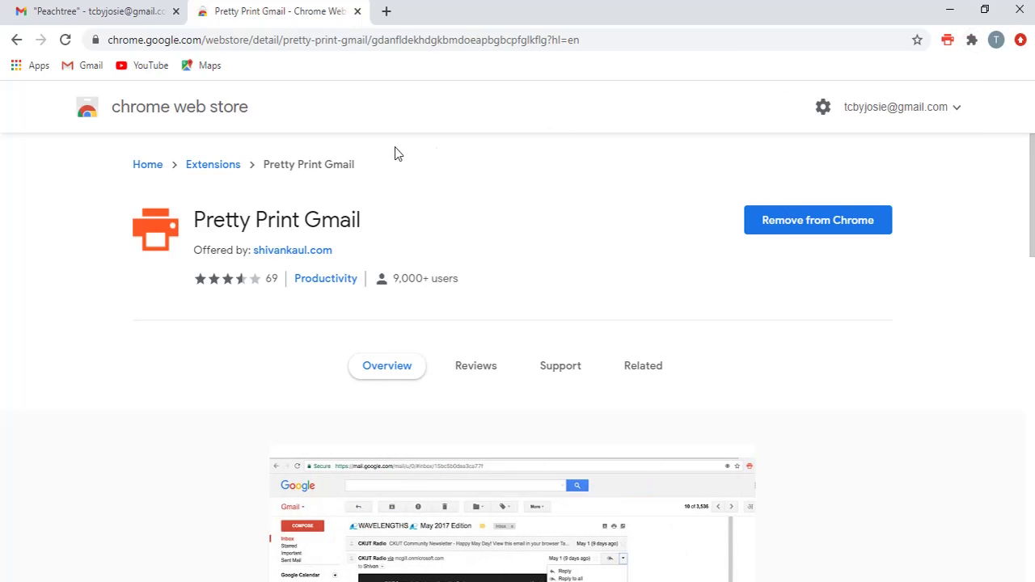
click(357, 12)
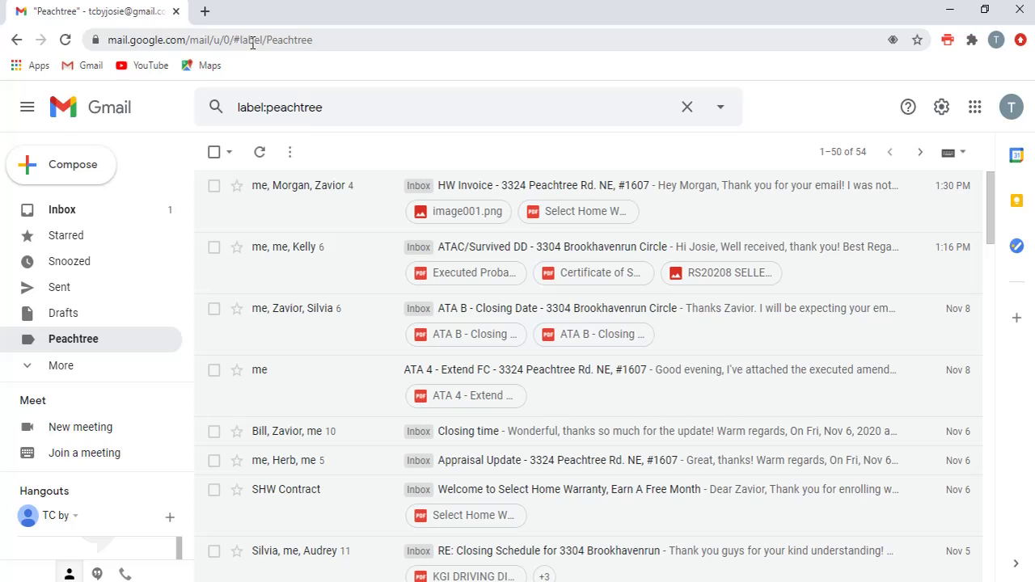
Step: Select all conversations on the Peachtree label's page and print them with Pretty Print Gmail
click(118, 345)
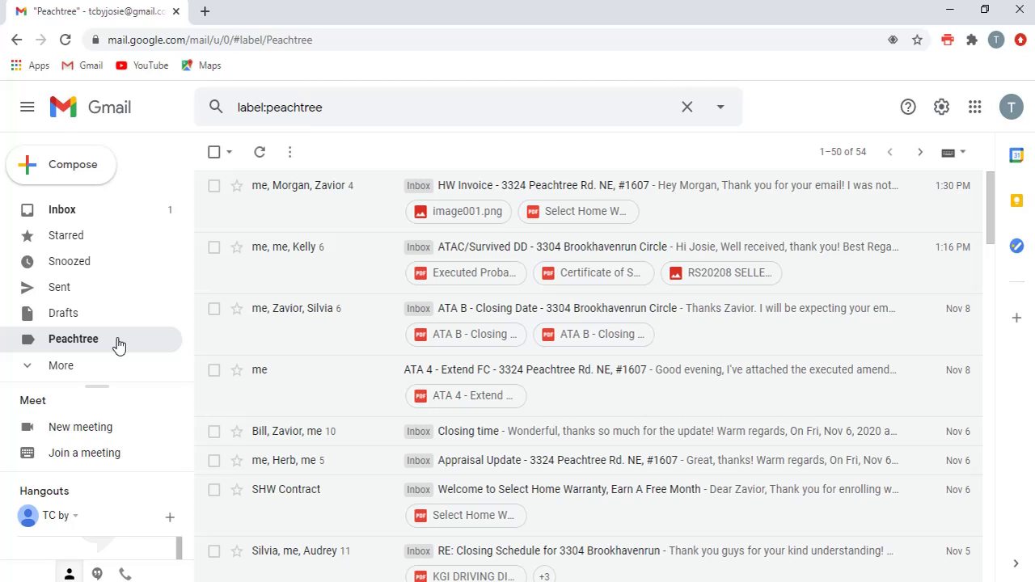
click(213, 154)
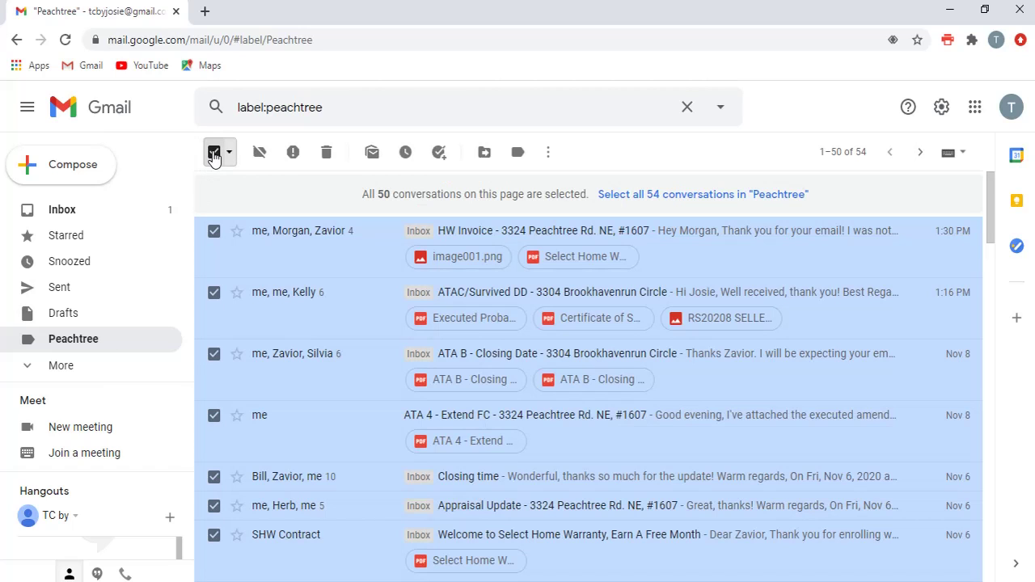
click(826, 159)
click(949, 42)
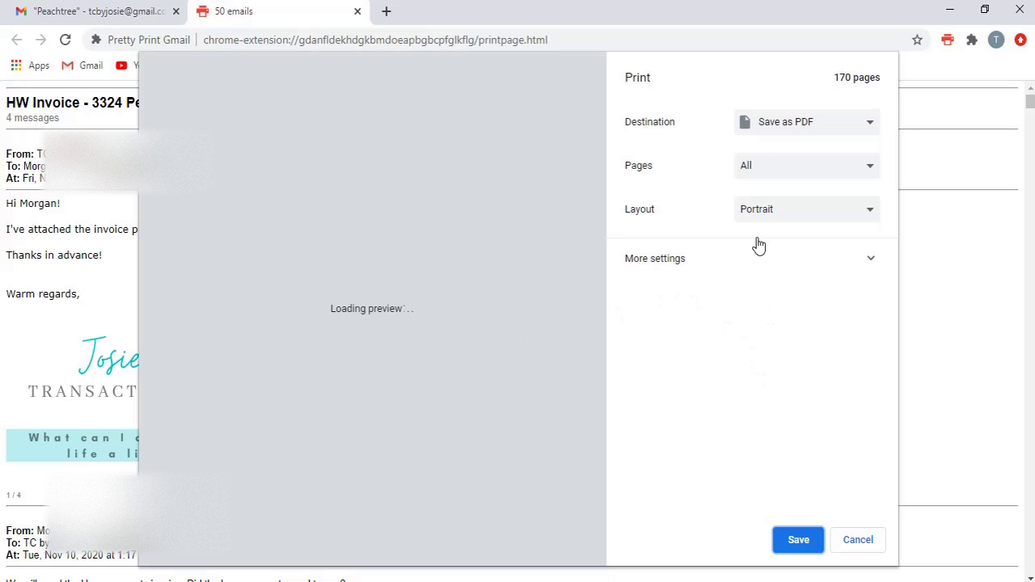
Step: Set the print destination to Save as PDF, view the available save folders, and cancel saving and printing
click(761, 128)
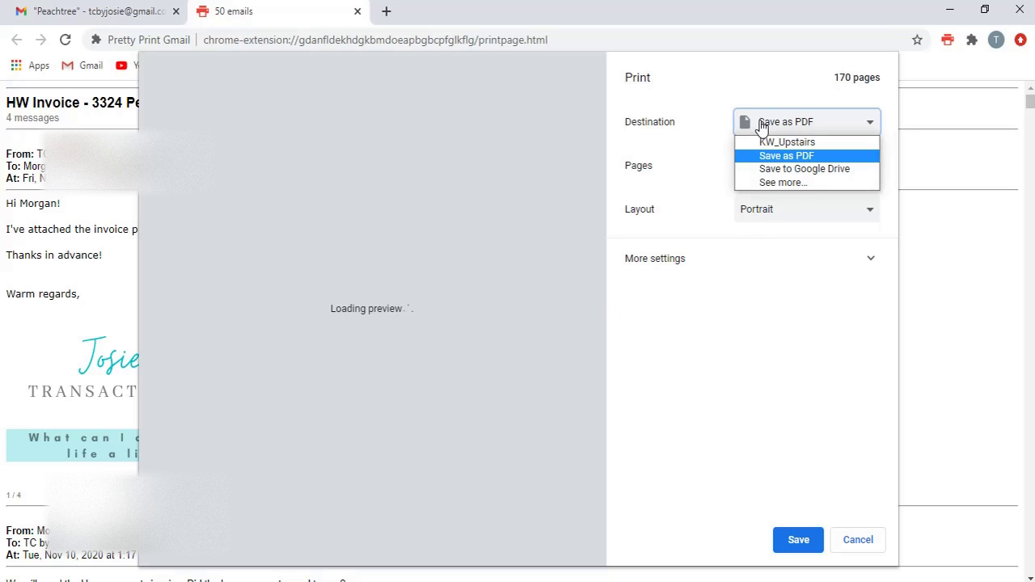
click(766, 155)
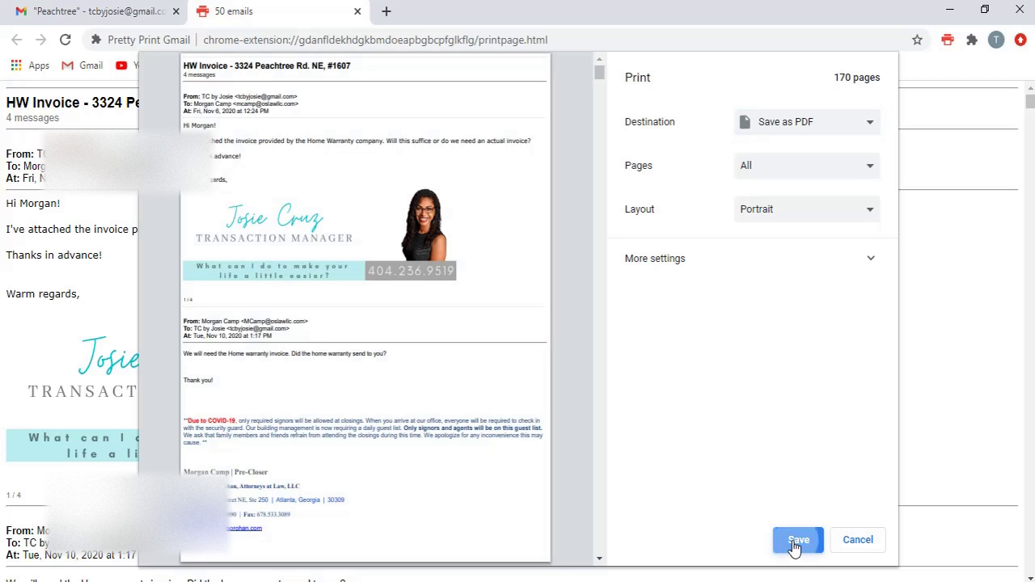
click(795, 544)
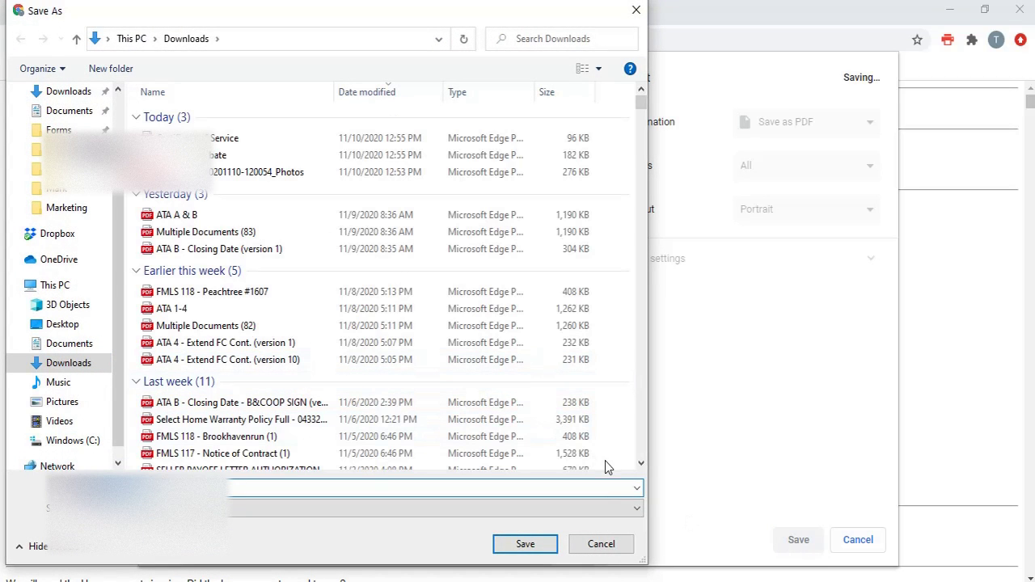
scroll(36, 204, up, 2)
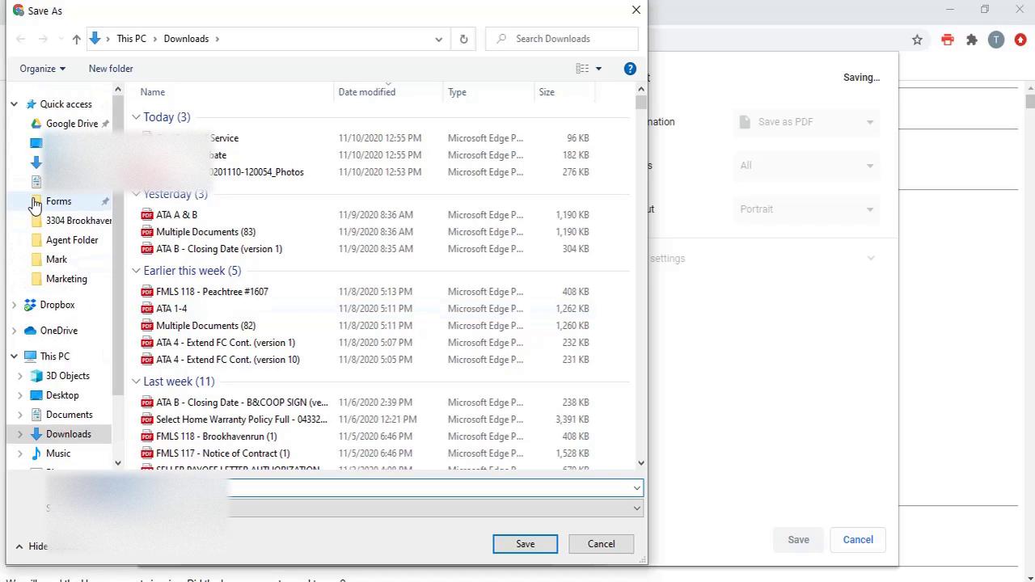
click(610, 547)
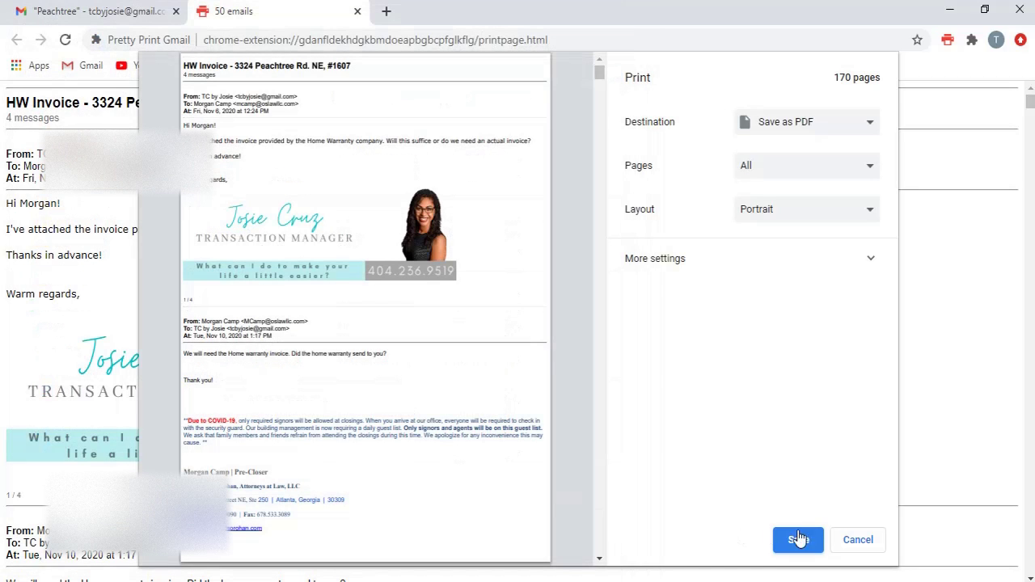
click(870, 544)
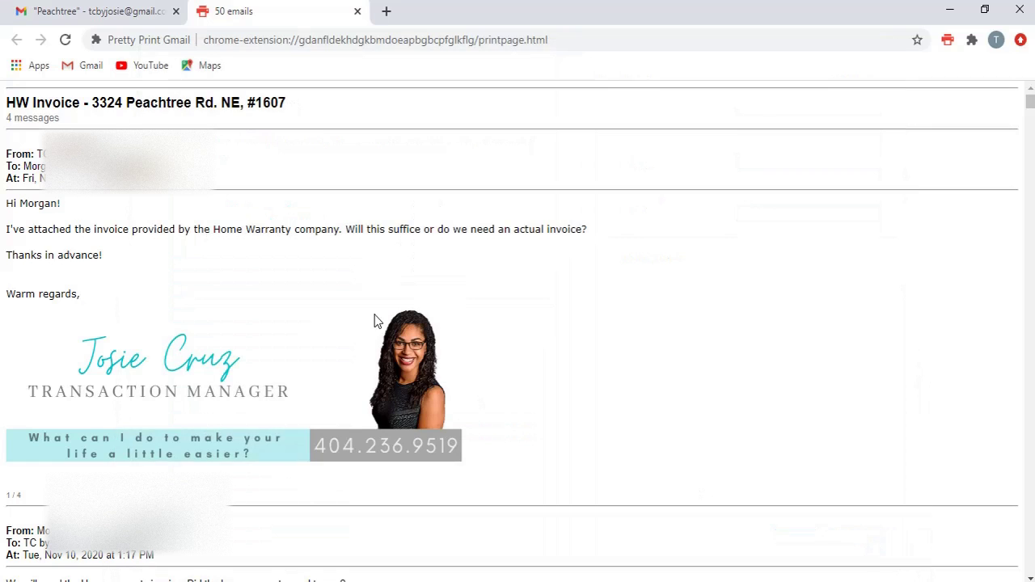
Step: Return to the Gmail tab, open the inbox and select all conversations on the page
click(141, 19)
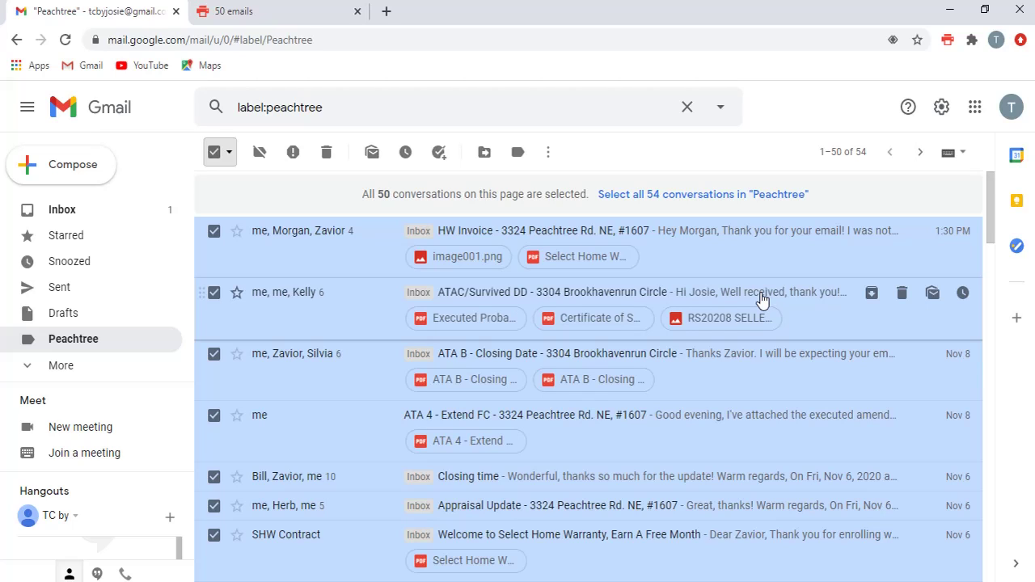
click(123, 217)
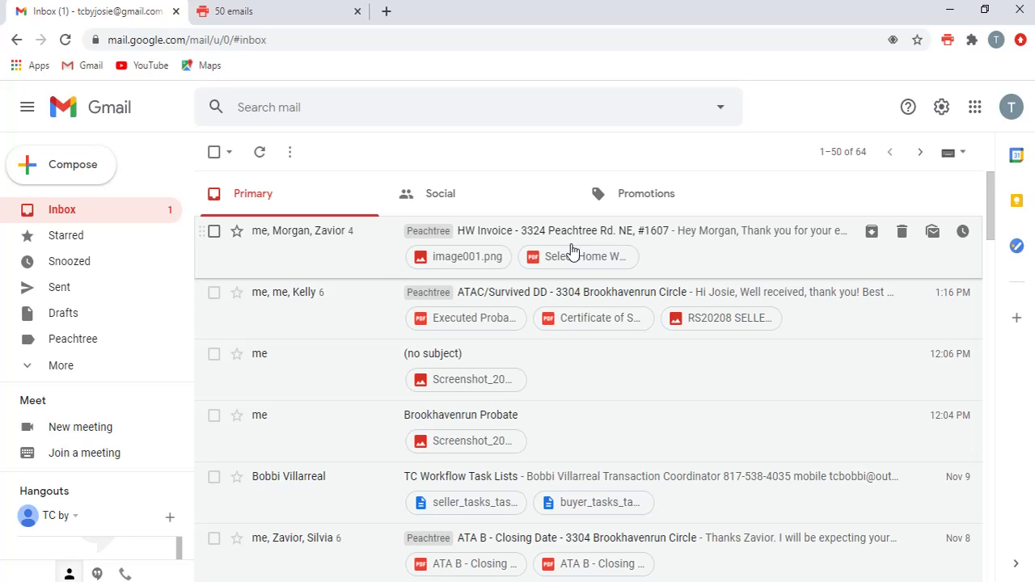
click(214, 153)
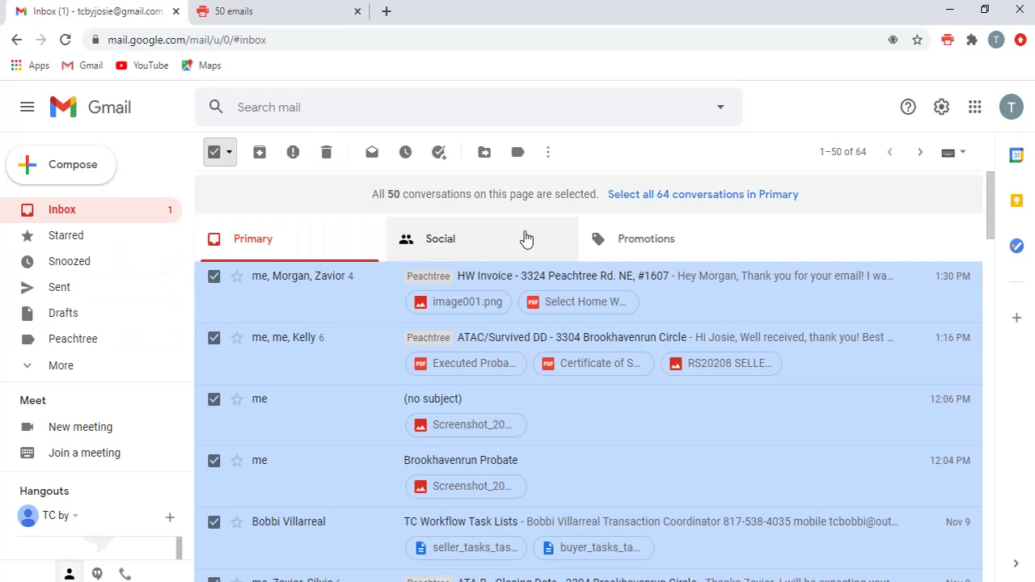
Step: Close the e-mail printout tab and open Google Contacts from Gmail
click(357, 12)
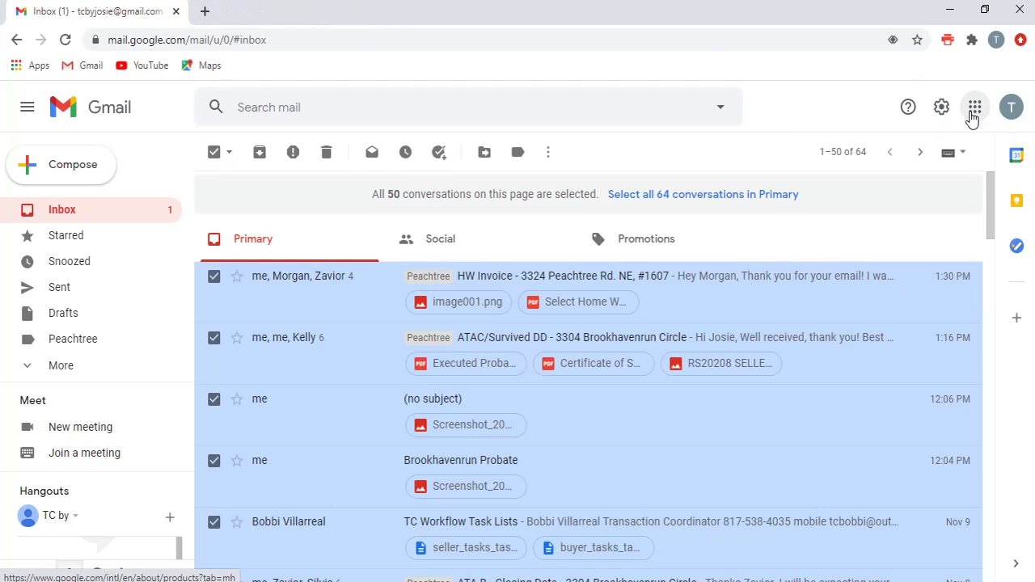
click(975, 113)
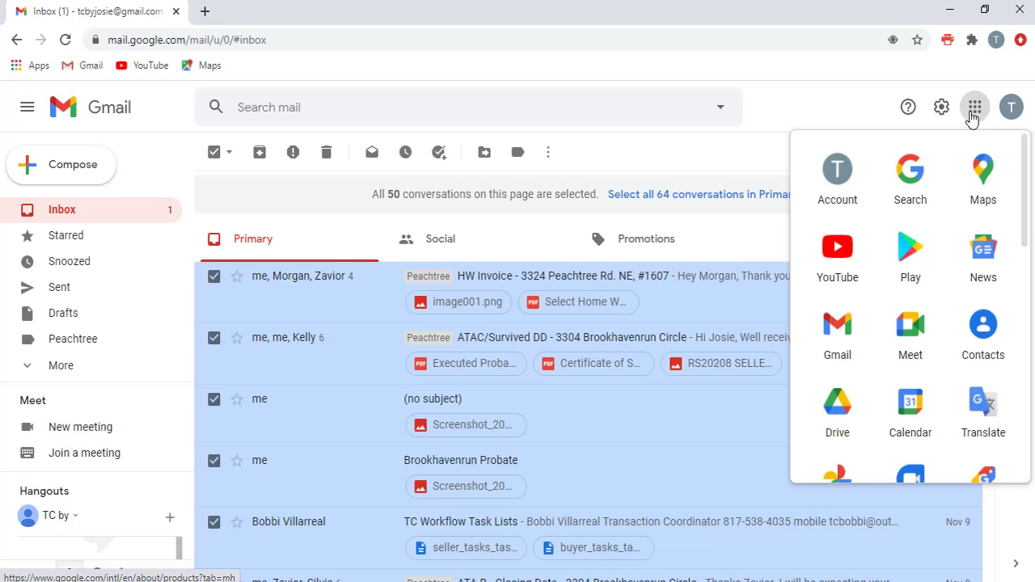
click(983, 332)
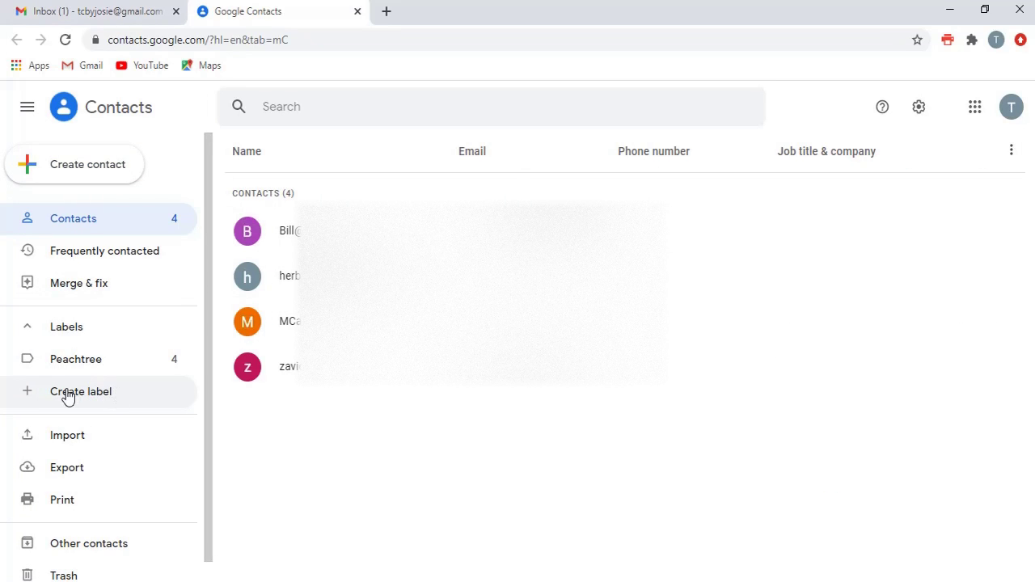
Step: Create a contact label named Test and open its contact list
click(77, 400)
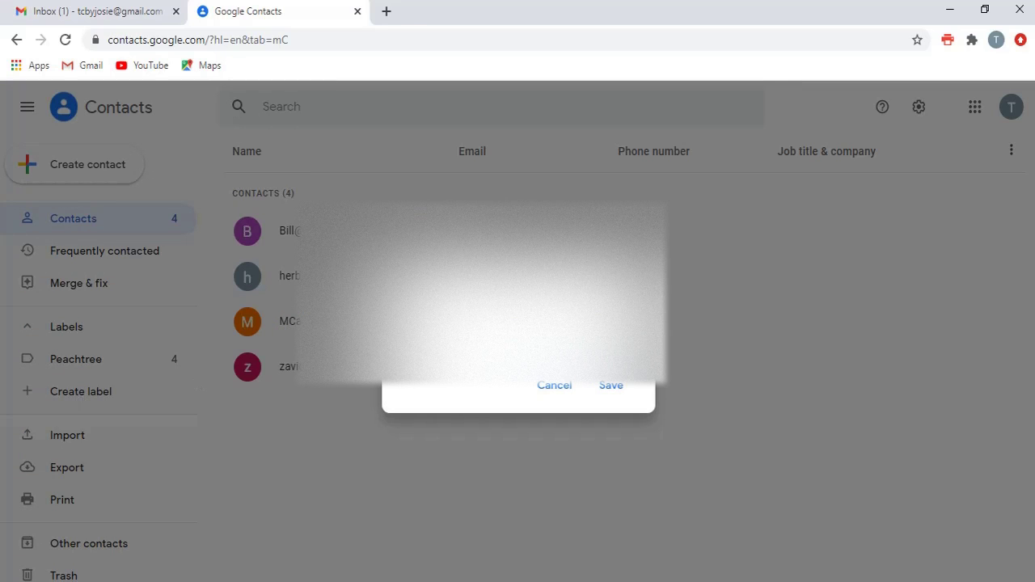
key(Return)
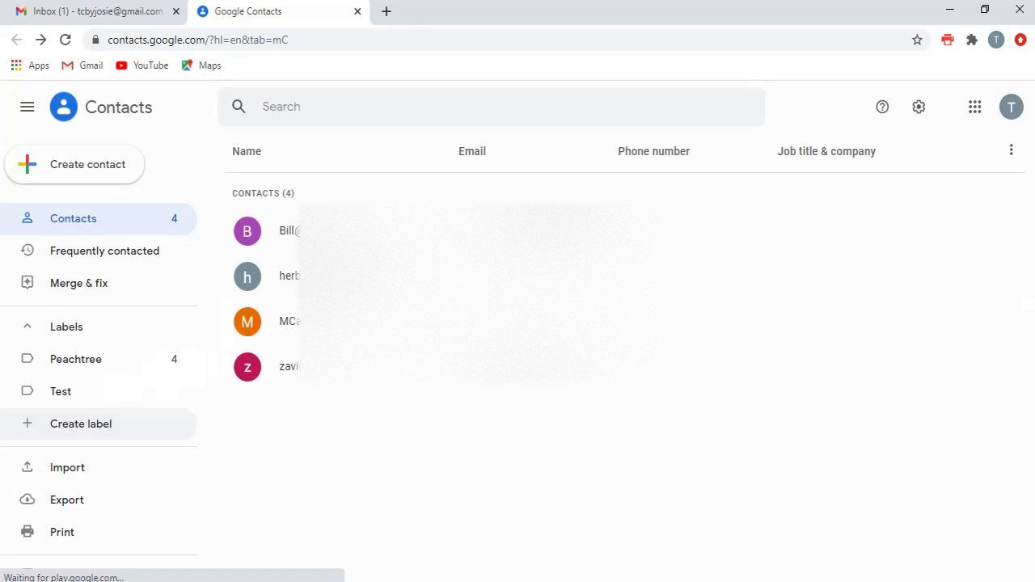
click(92, 400)
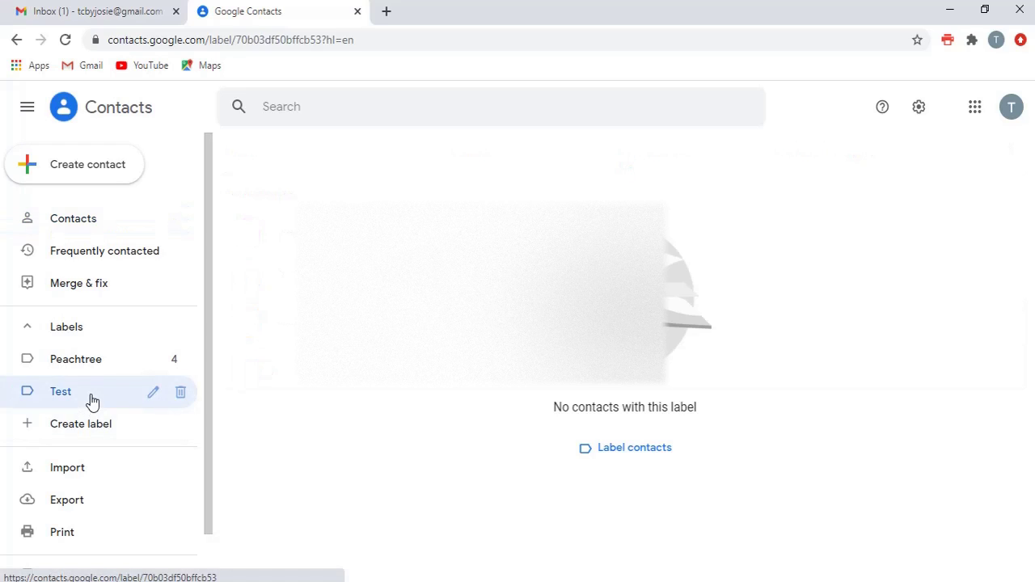
Step: Return to the full contact list, select the first and last contacts, and view the labels that can be assigned to them
click(78, 221)
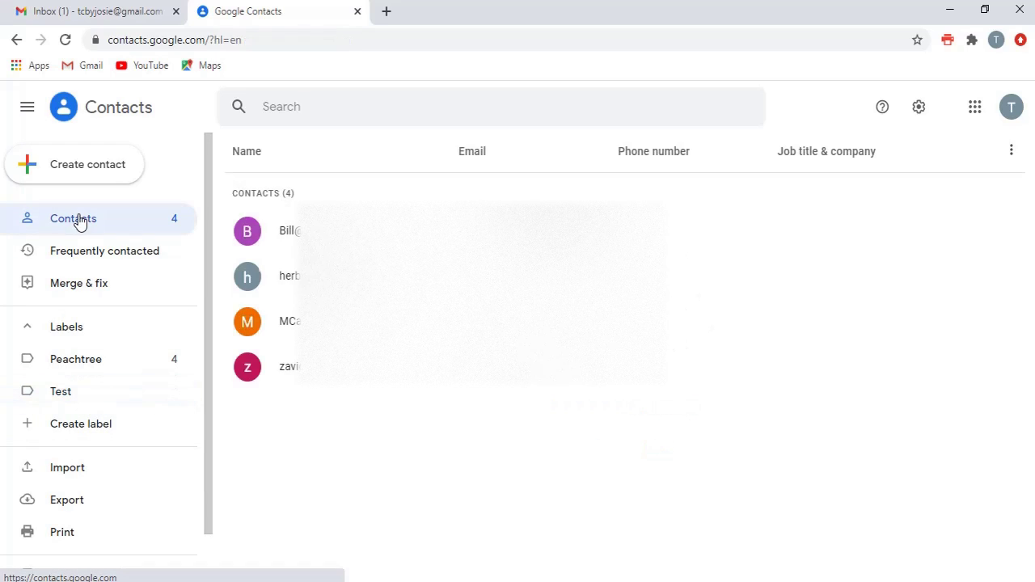
click(247, 232)
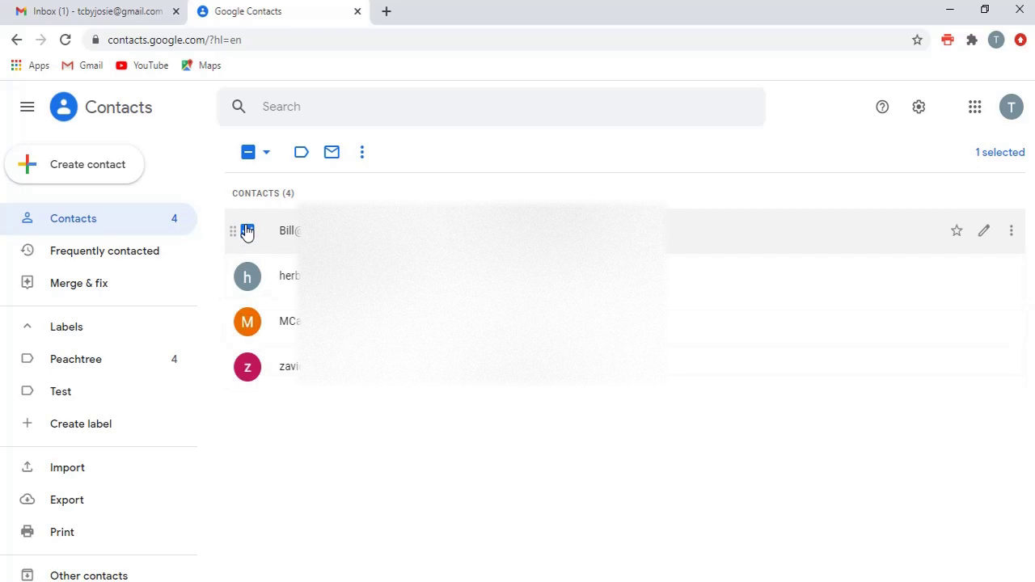
click(247, 367)
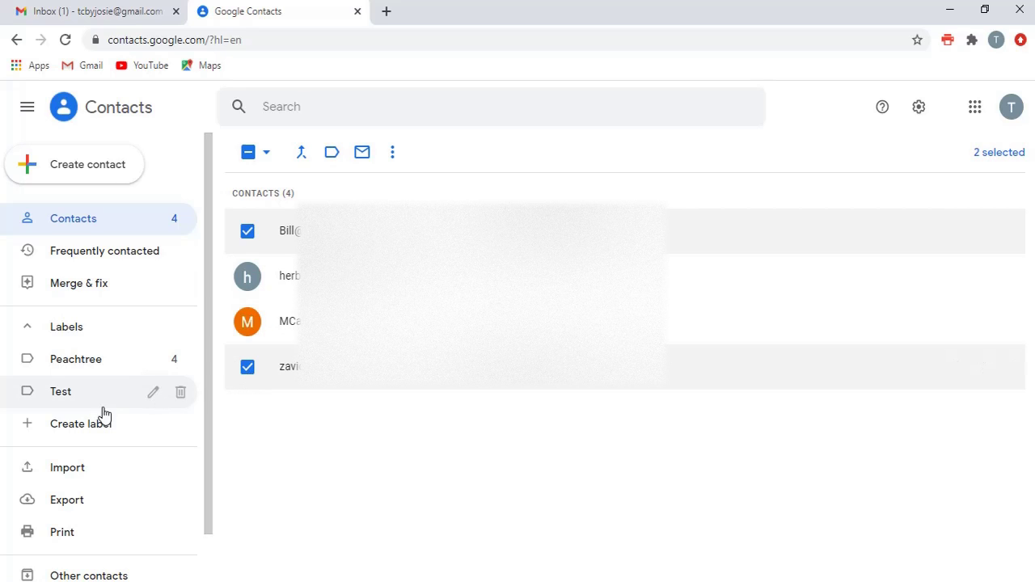
click(331, 153)
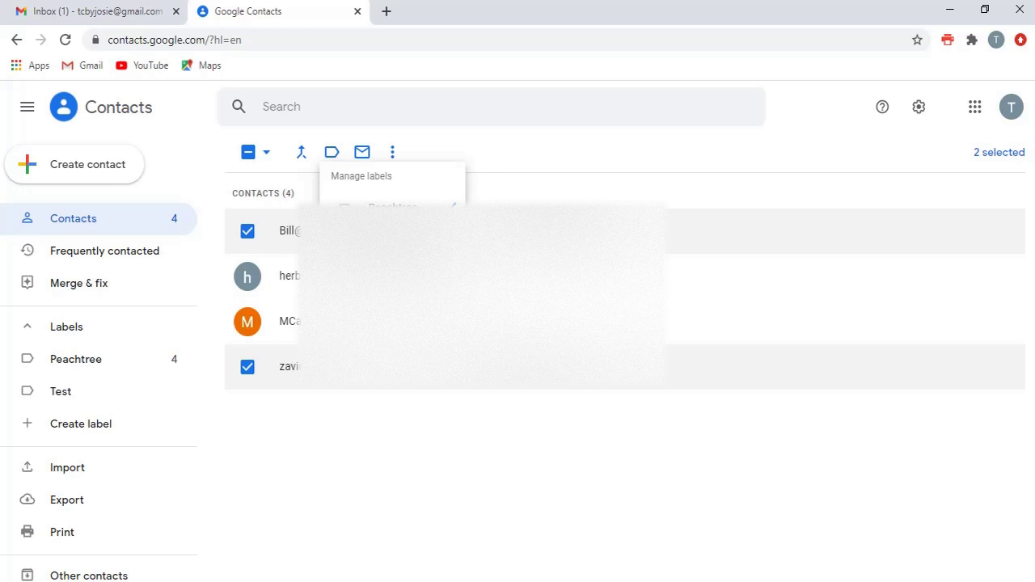
click(580, 455)
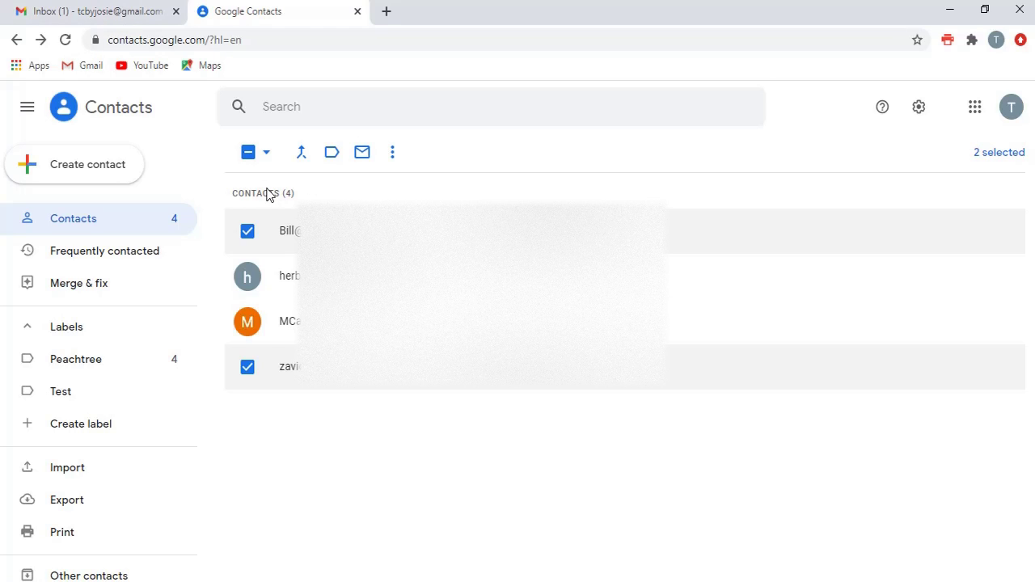
Step: Switch to the Gmail tab and compose a new message addressed to the Peachtree contact label
click(109, 14)
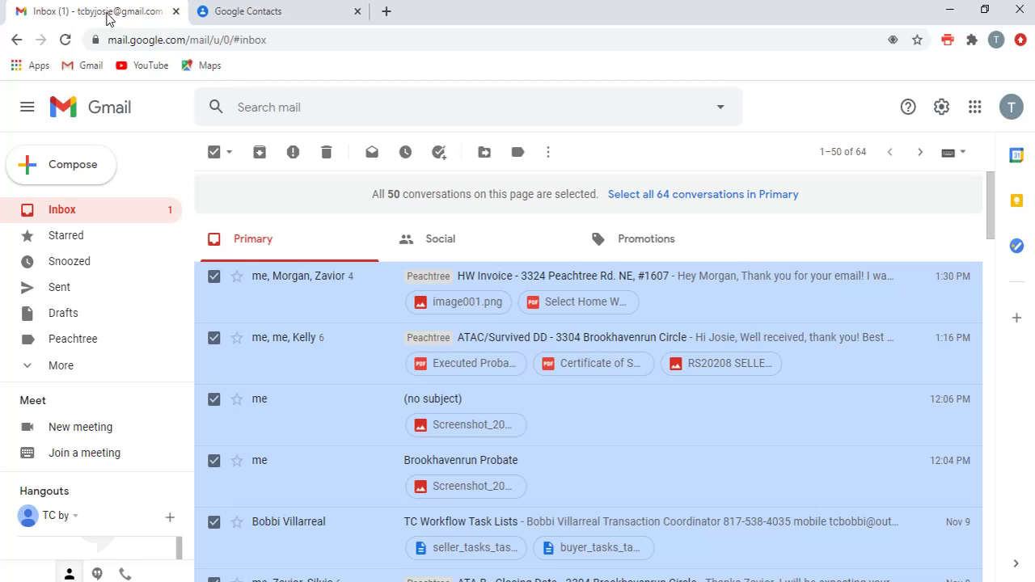
click(66, 162)
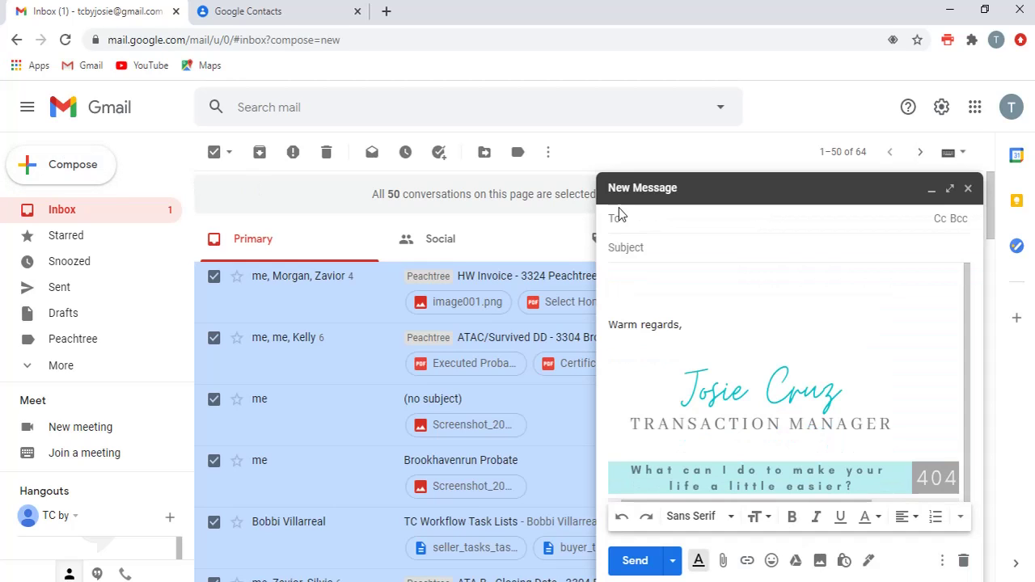
text(Peach)
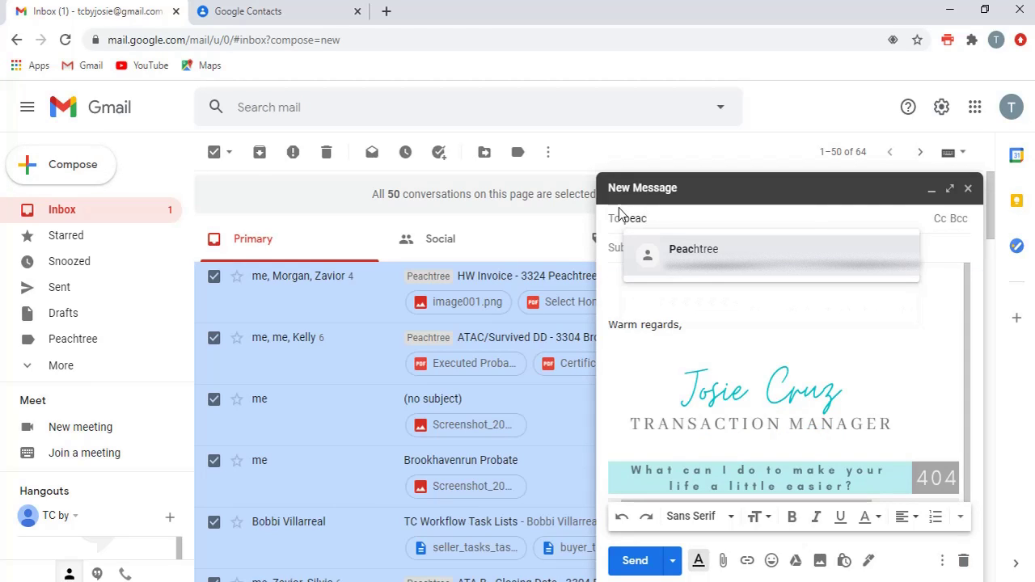
key(Return)
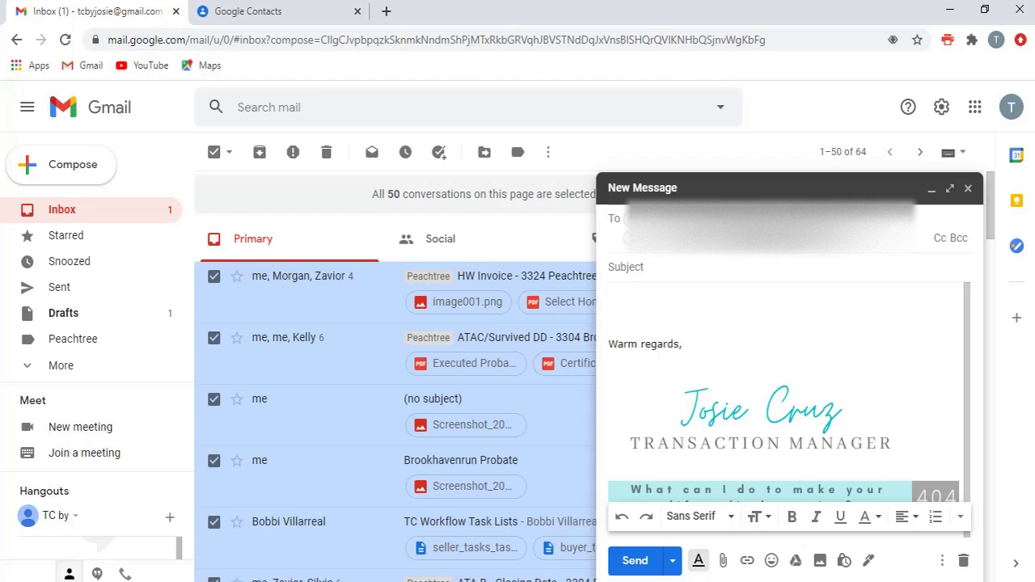
key(Return)
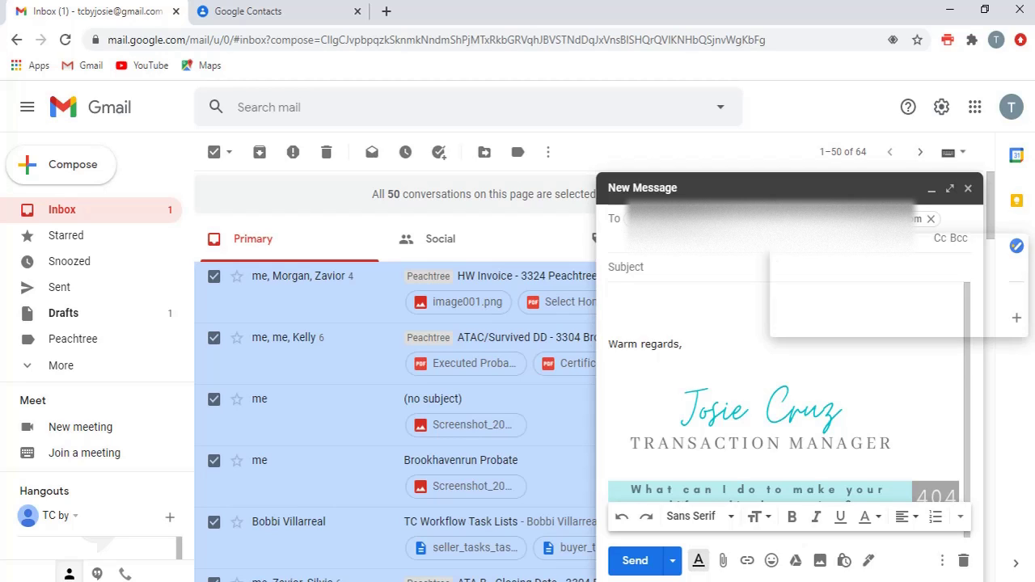
click(706, 280)
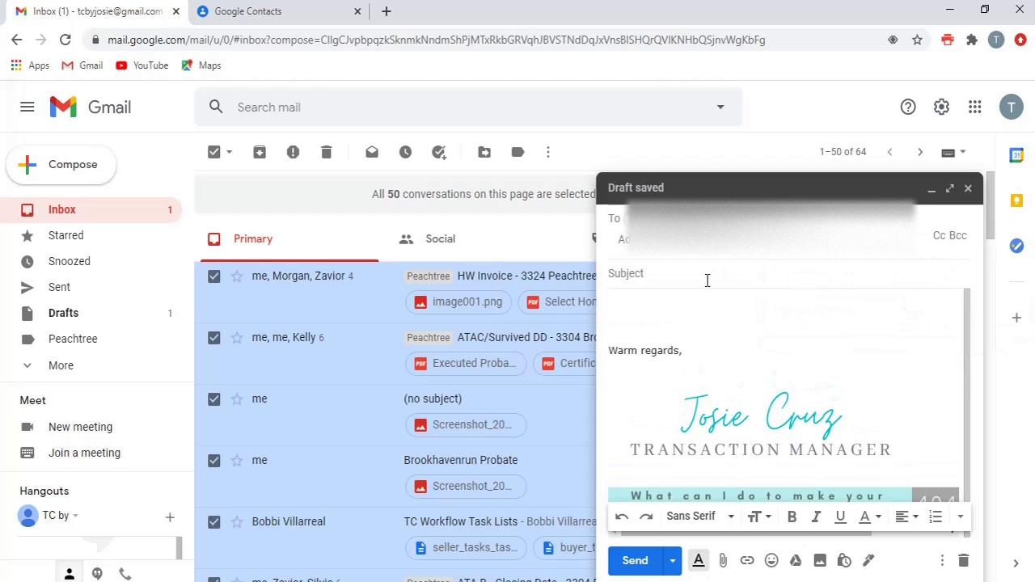